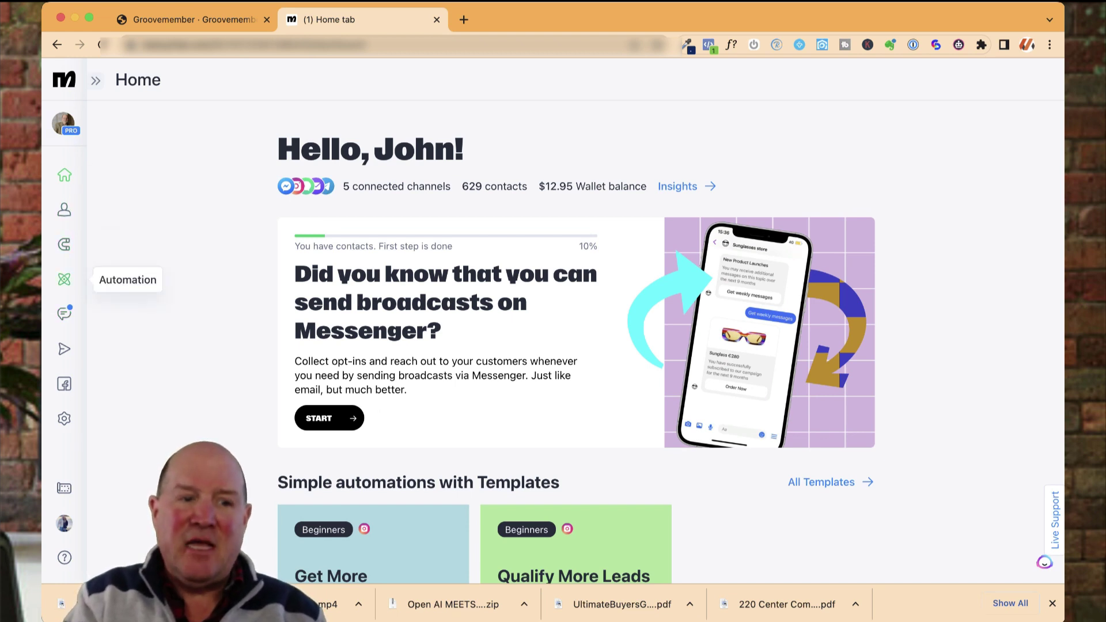
Create a new automation flow named "Test"
click(64, 280)
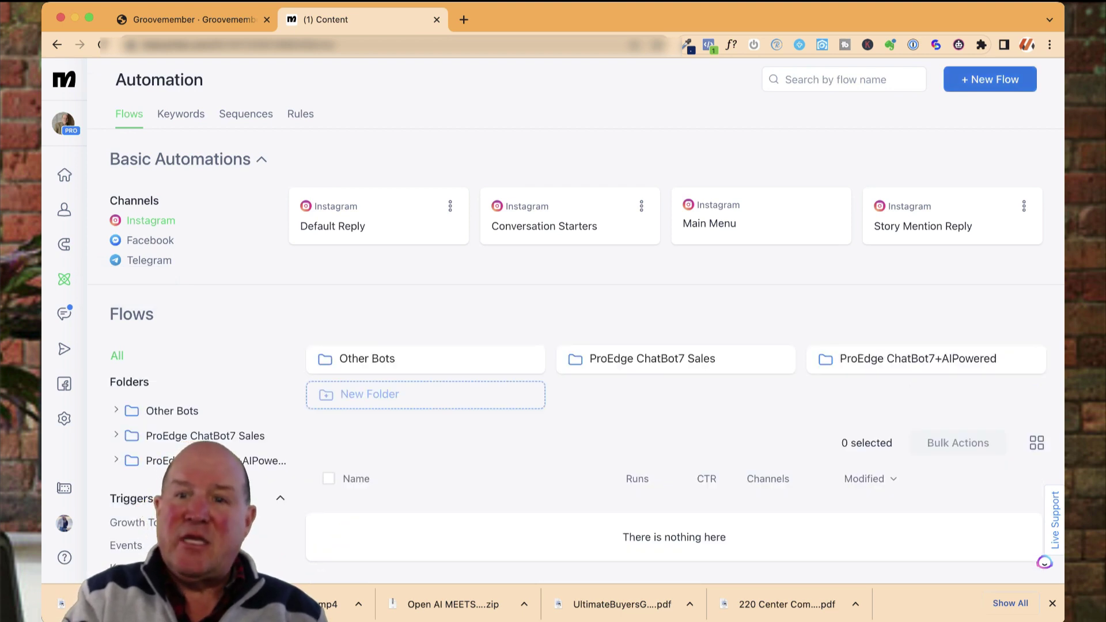
click(990, 79)
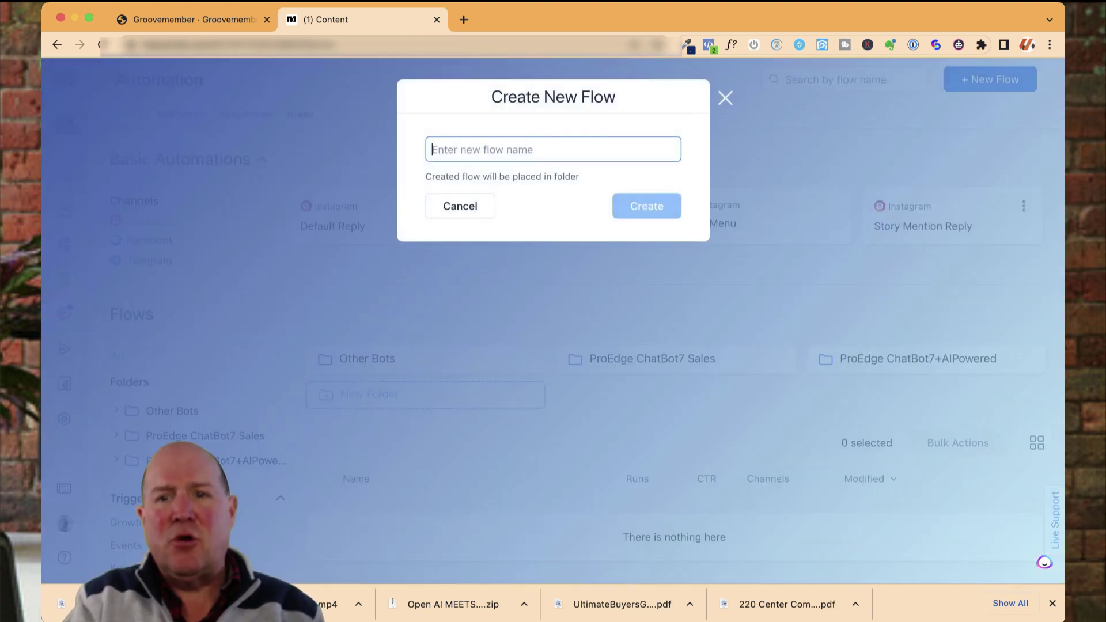
text(TEst)
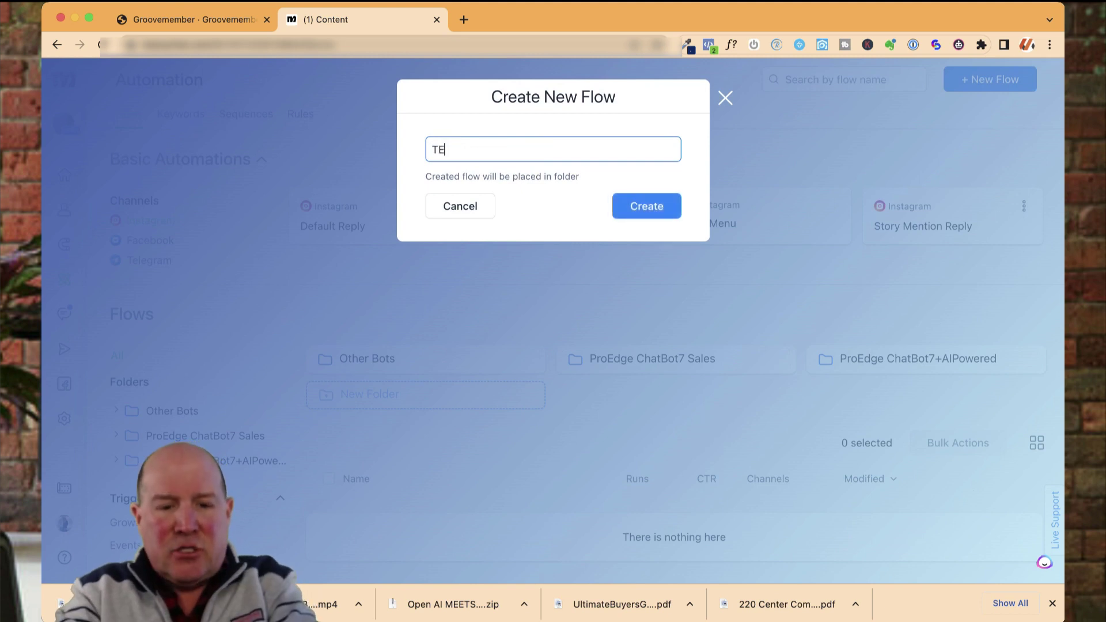
key(BackSpace)
key(BackSpace)
key(BackSpace)
text(est)
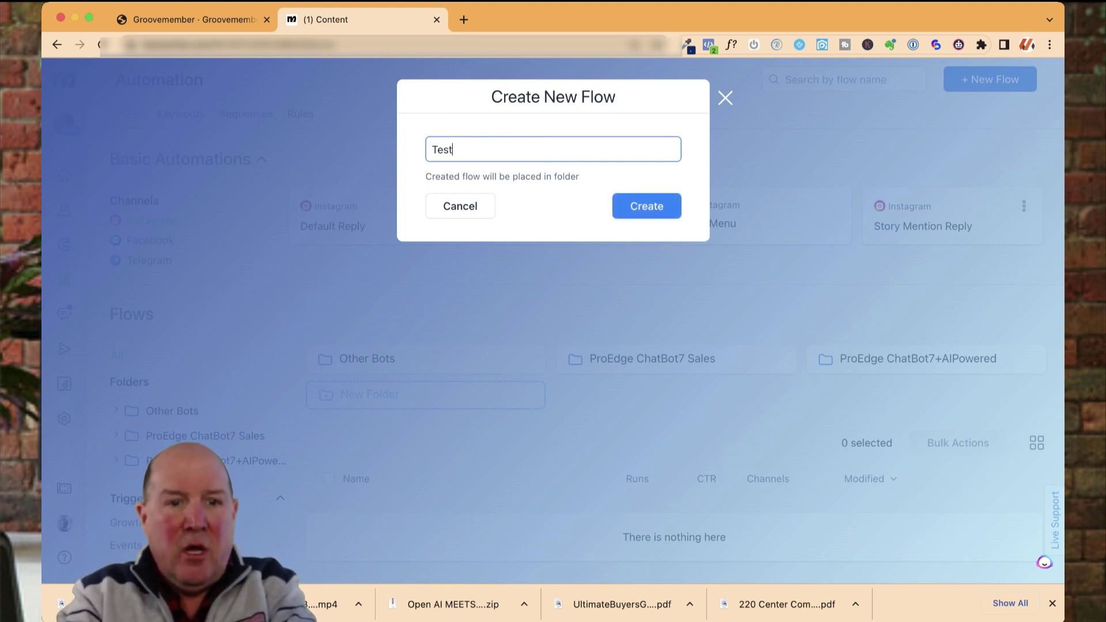
click(647, 205)
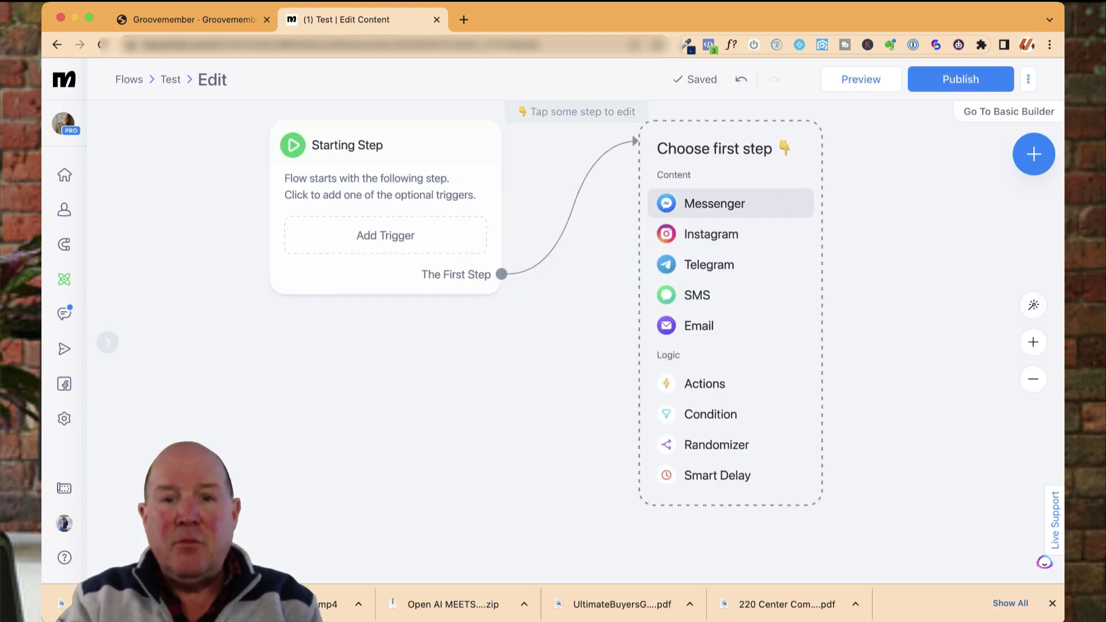
Add a Messenger message as the flow's first step, place it lower on the canvas, and add a gallery block to it
click(730, 203)
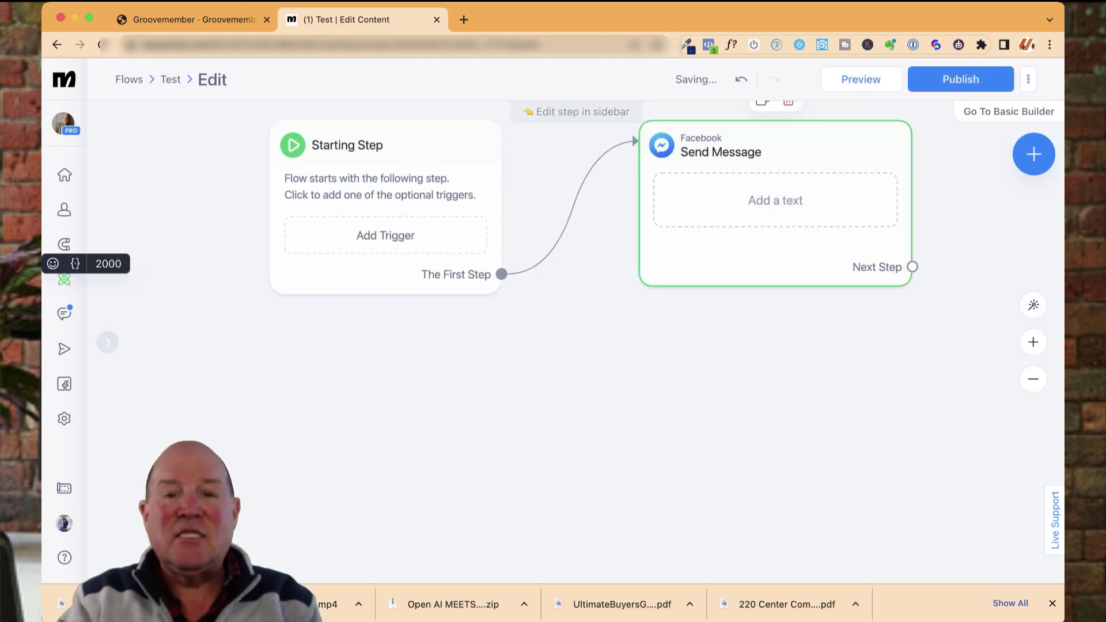
drag(731, 203, 695, 269)
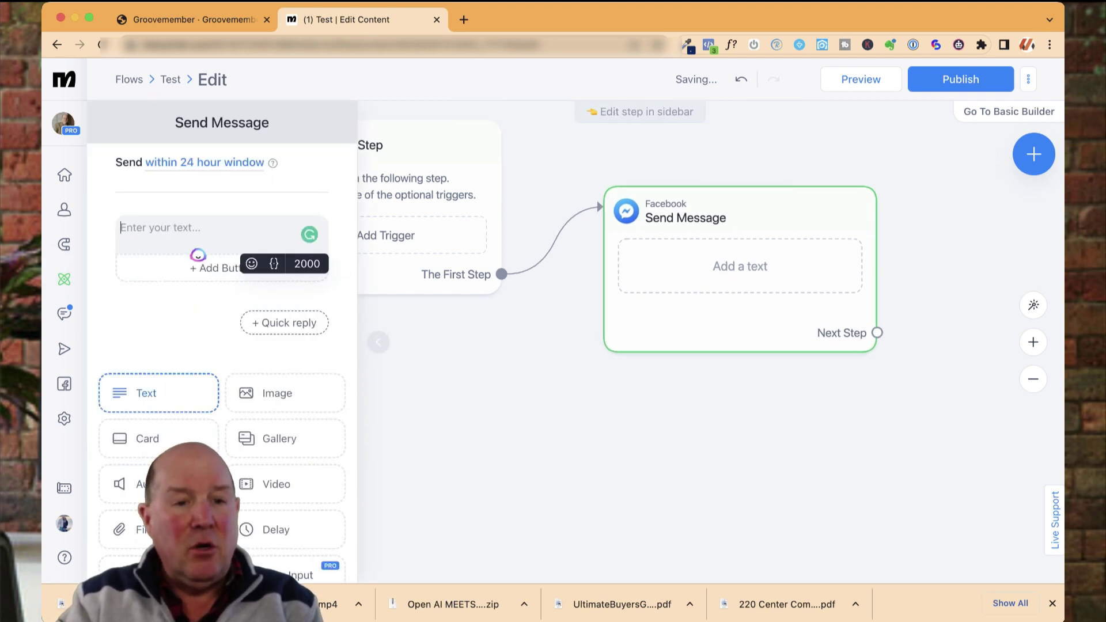
scroll(158, 393, down, 1)
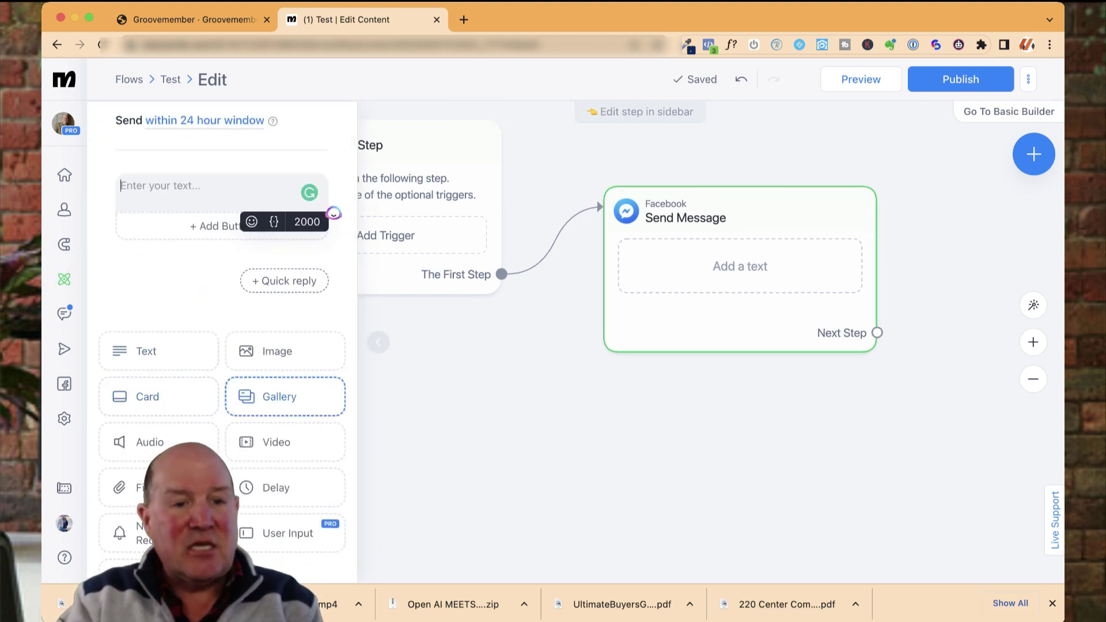
click(279, 397)
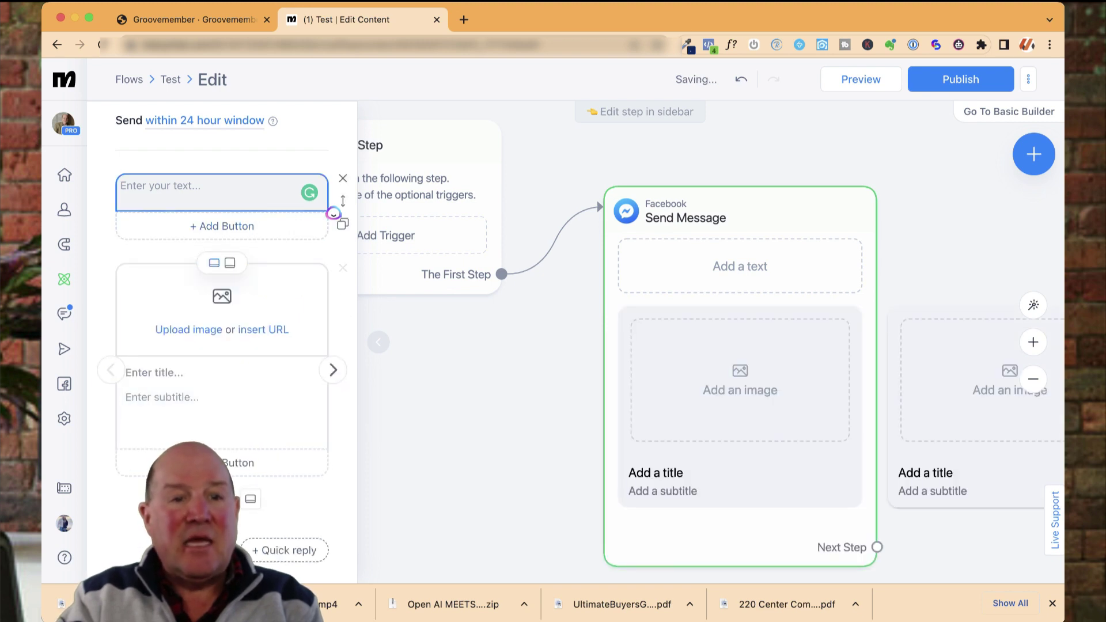
Write the message text "Hi First Name, check out my services", inserting First Name as a system field
text(H)
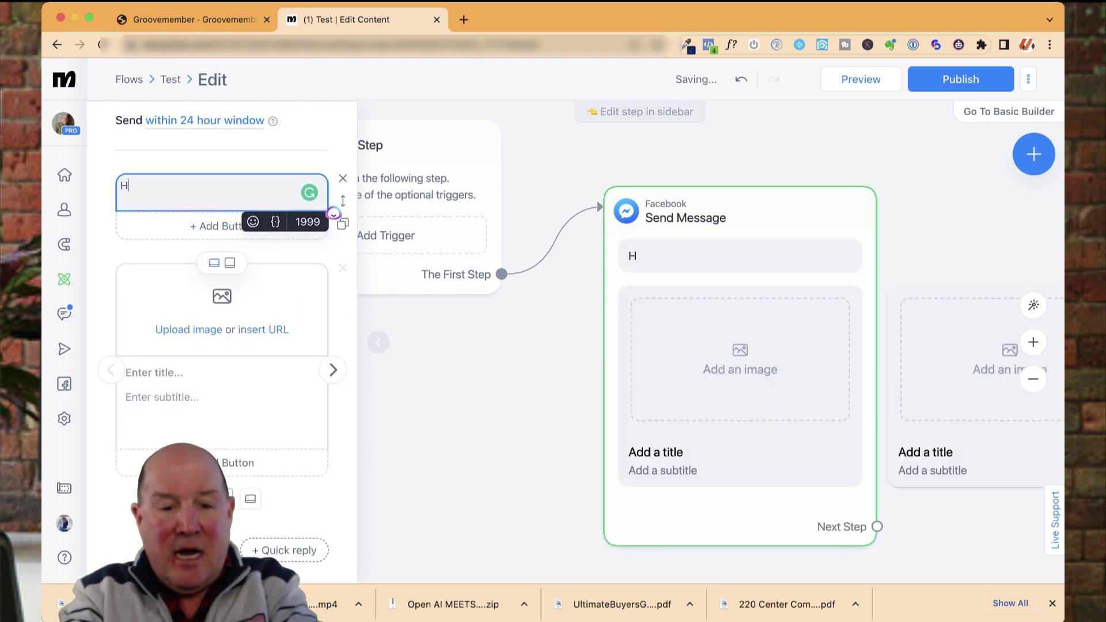
text(i First)
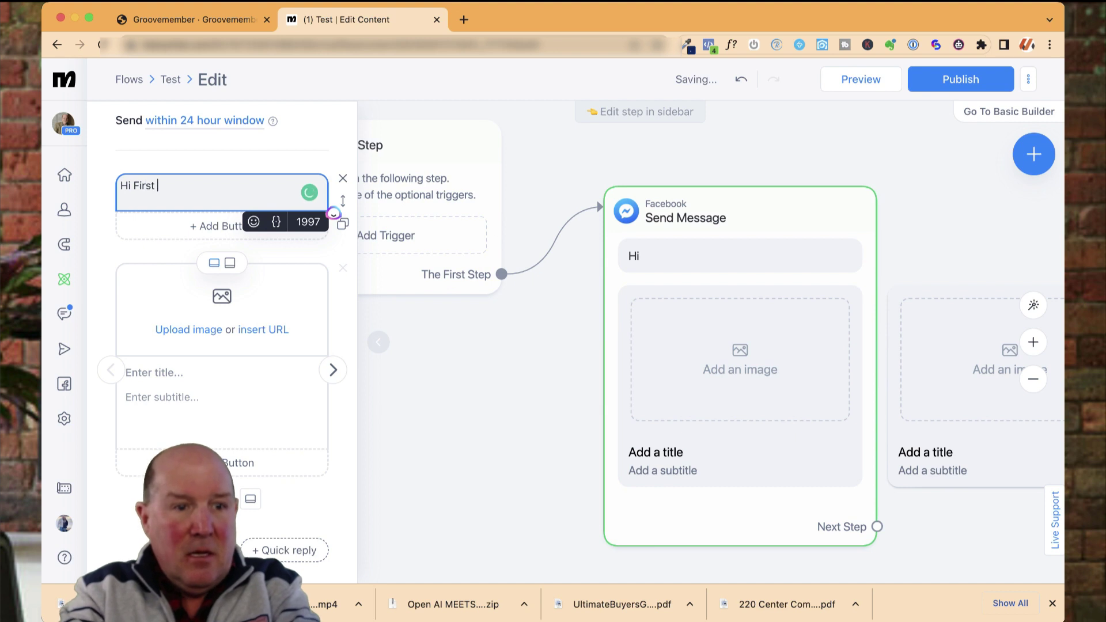
key(BackSpace)
key(BackSpace)
key(BackSpace)
key(BackSpace)
key(BackSpace)
key(BackSpace)
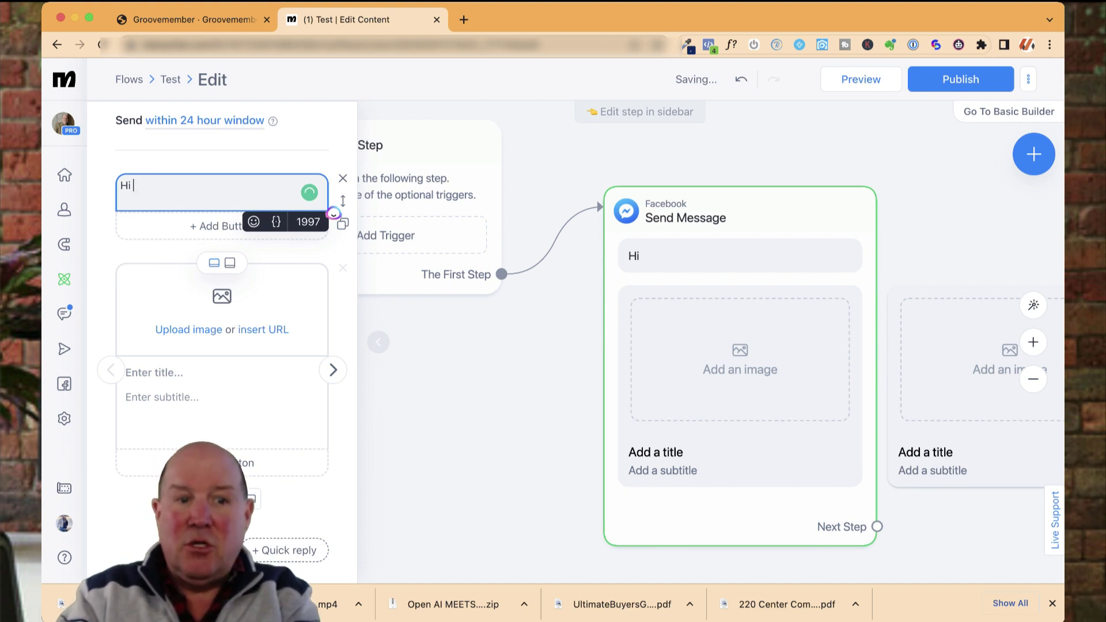
click(276, 221)
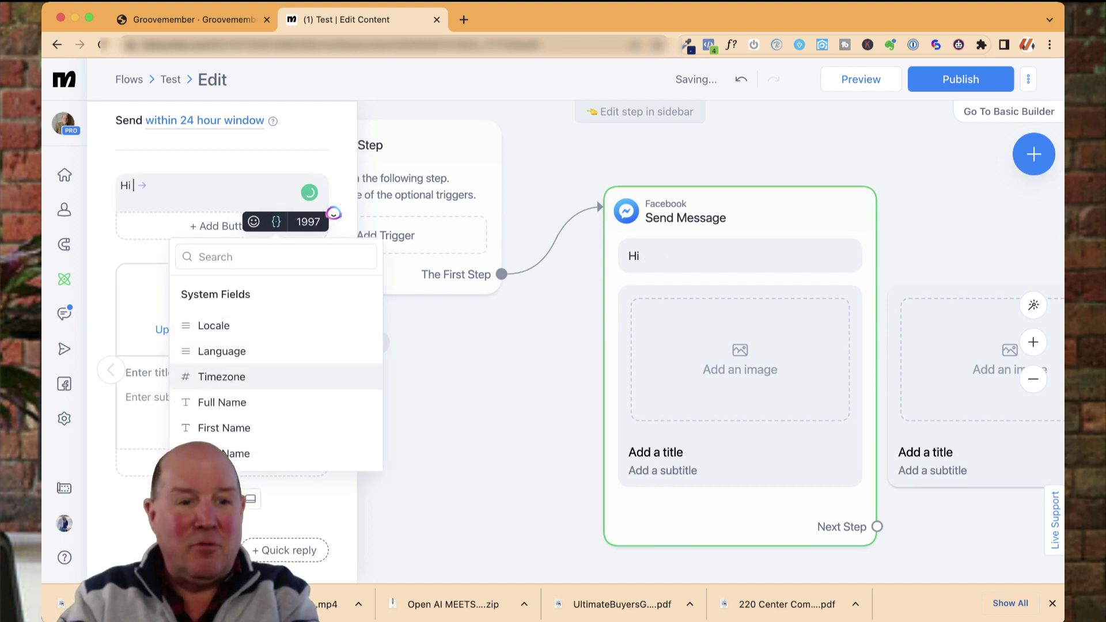
click(224, 428)
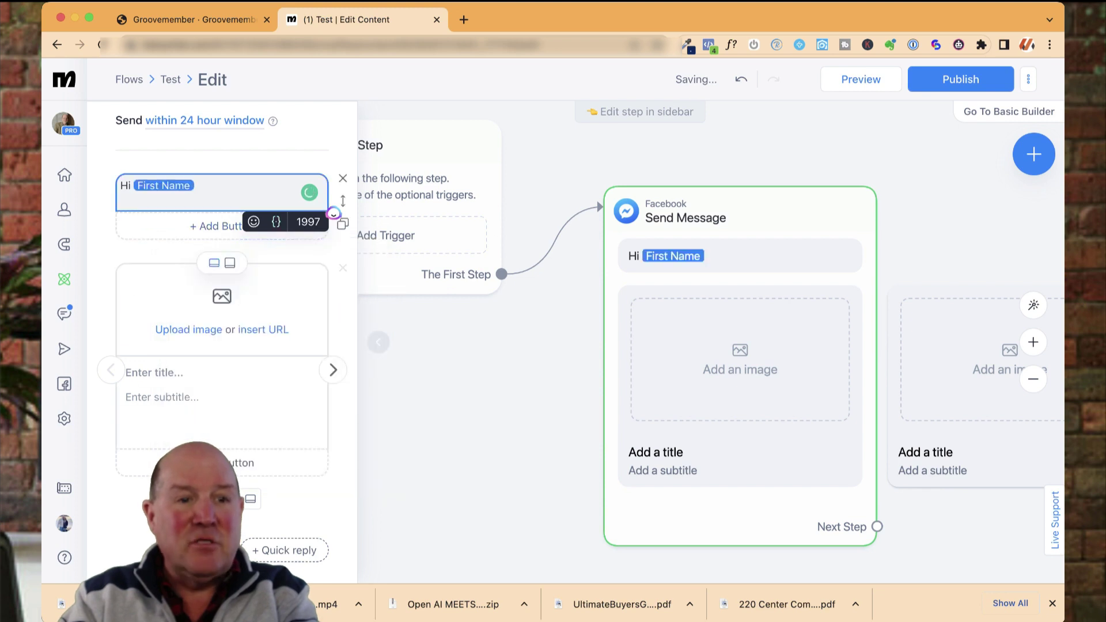
text(, check )
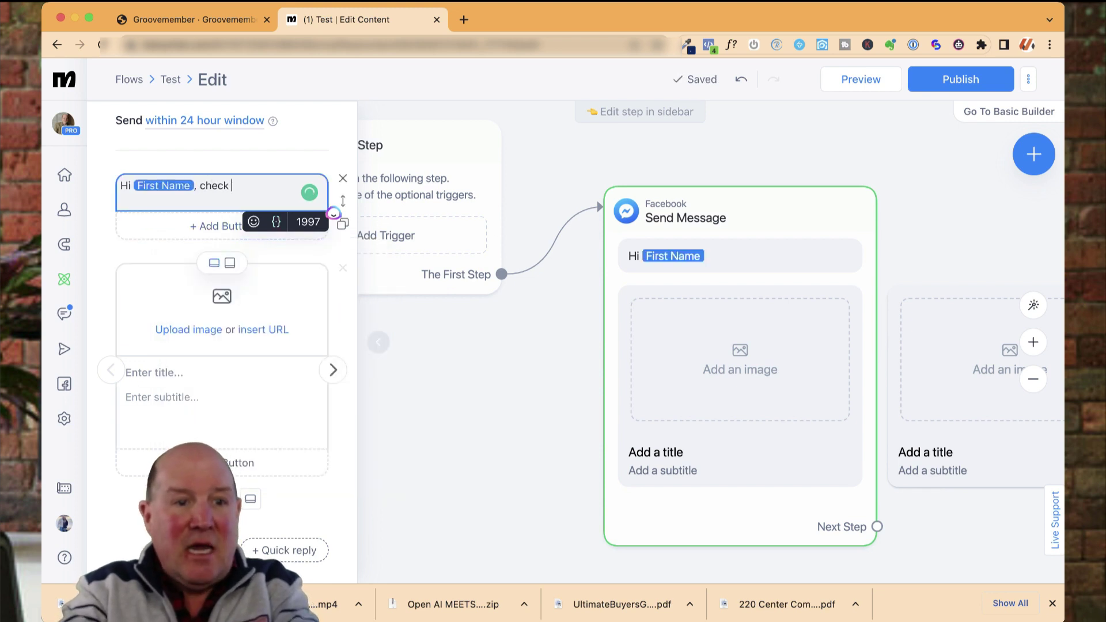
text(out my ser)
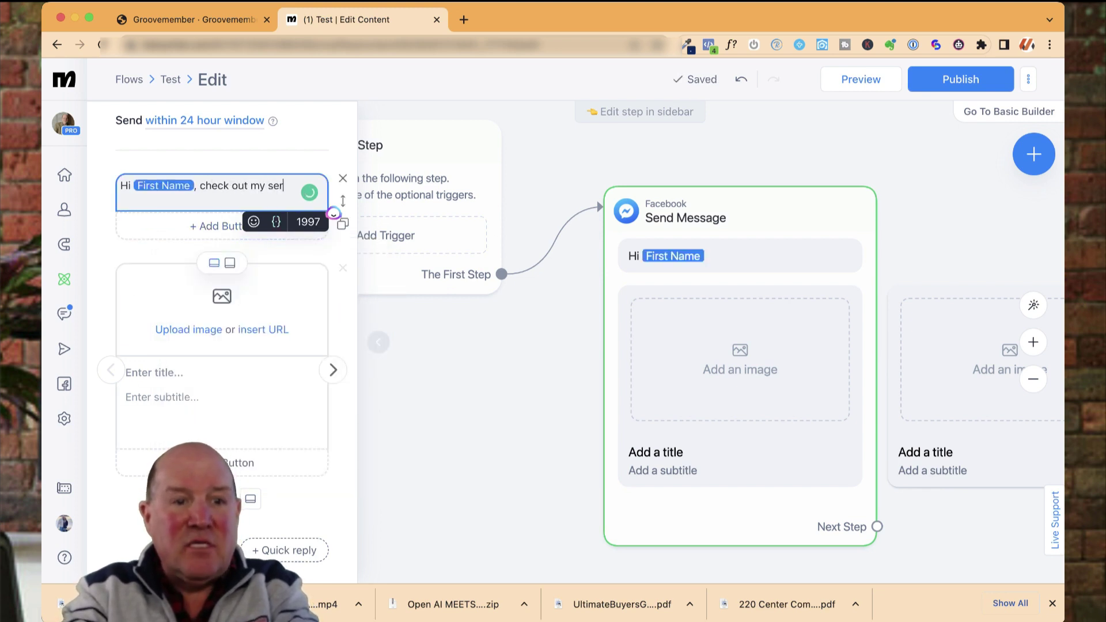
text(vices)
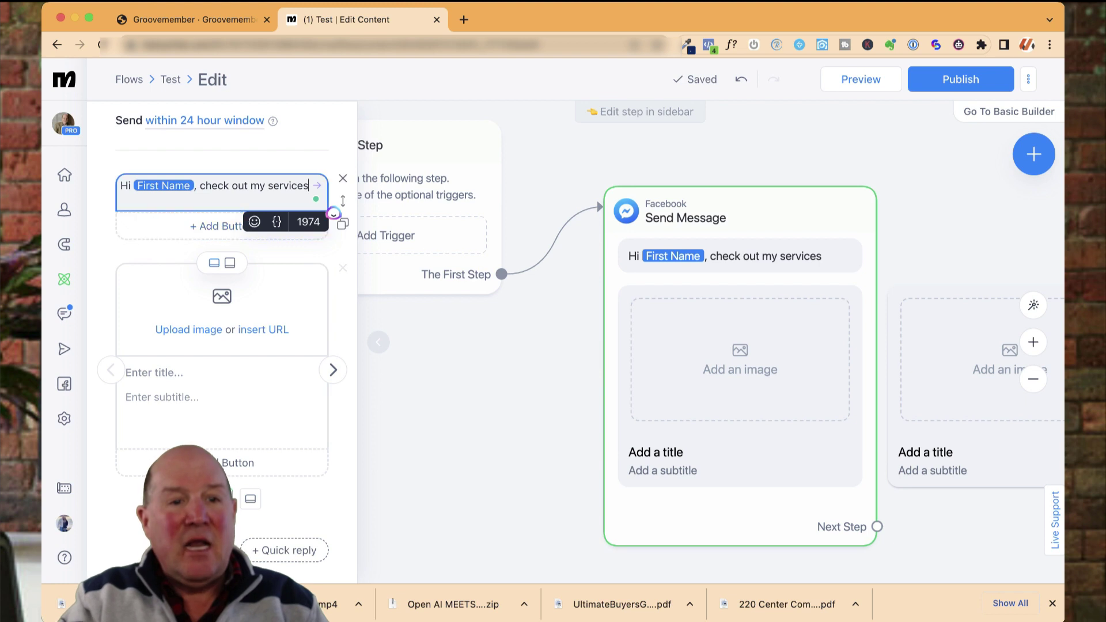
Insert a left-pointing and a right-pointing hand emoji on a new line below the greeting in the message text
key(Return)
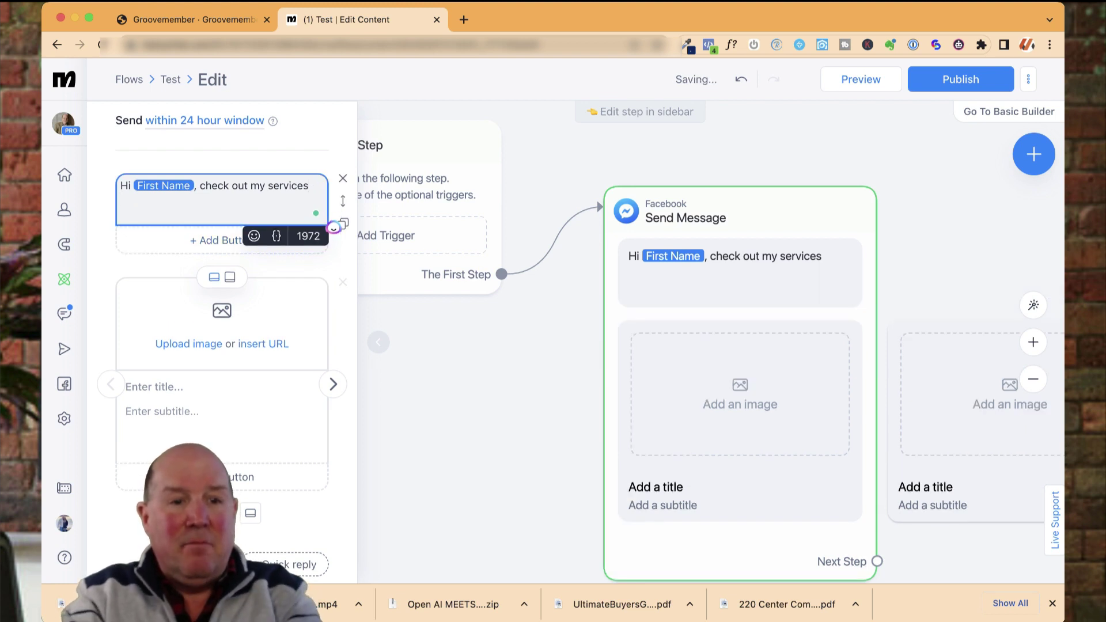
click(254, 236)
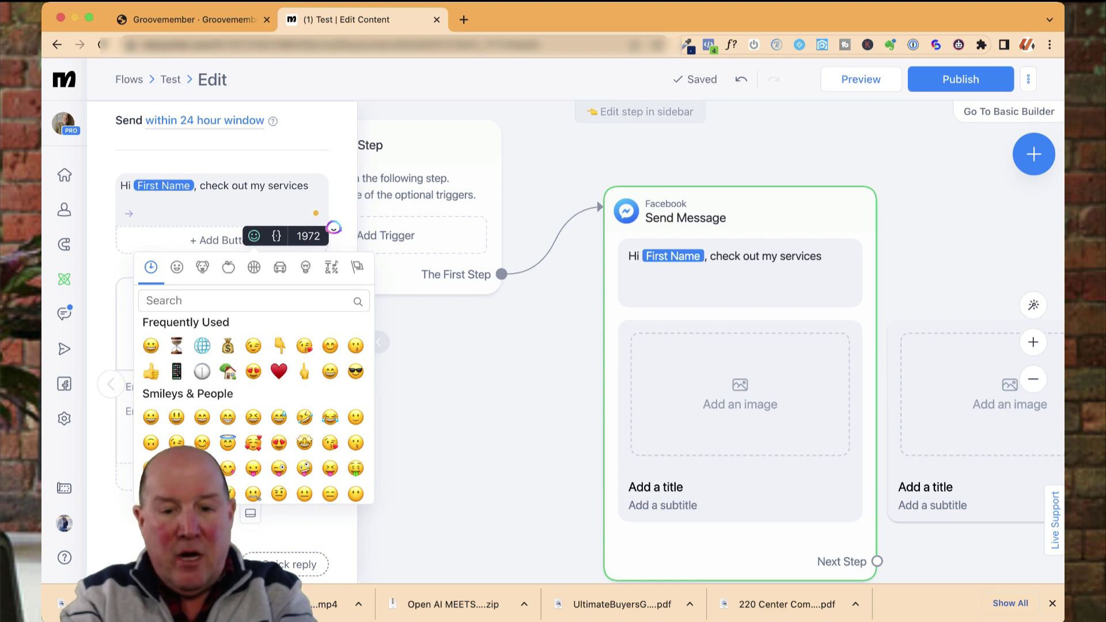
text(poin)
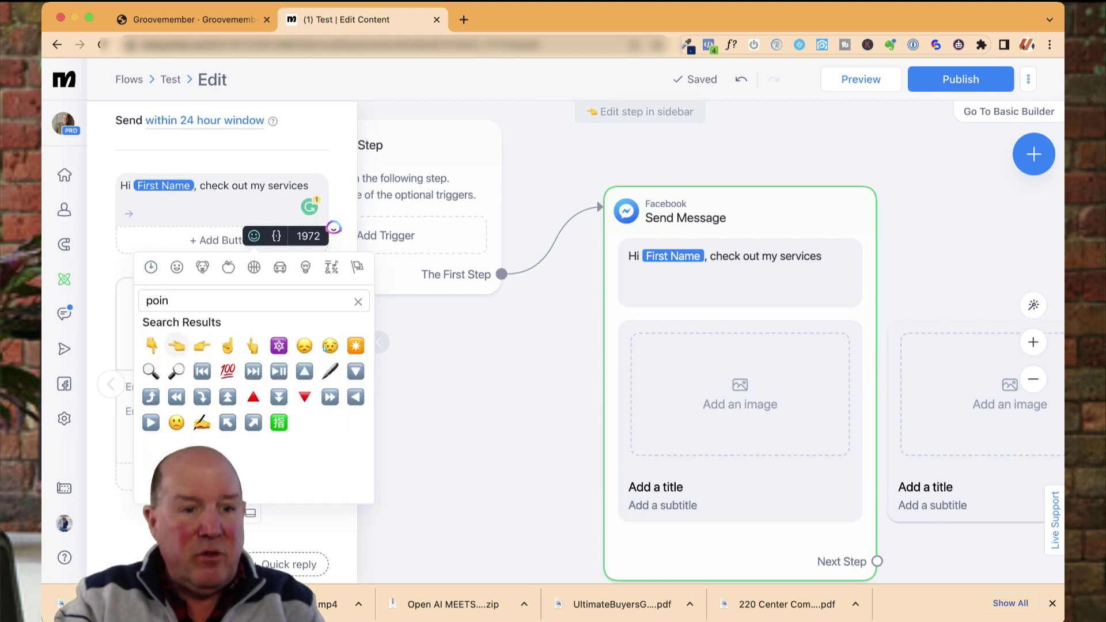
click(176, 346)
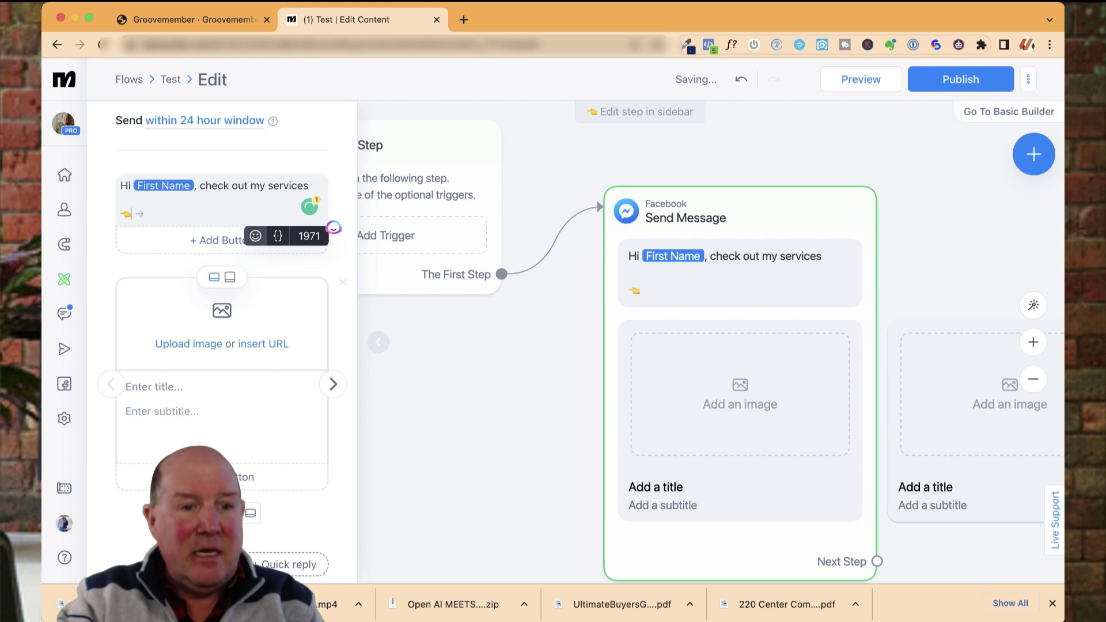
click(255, 235)
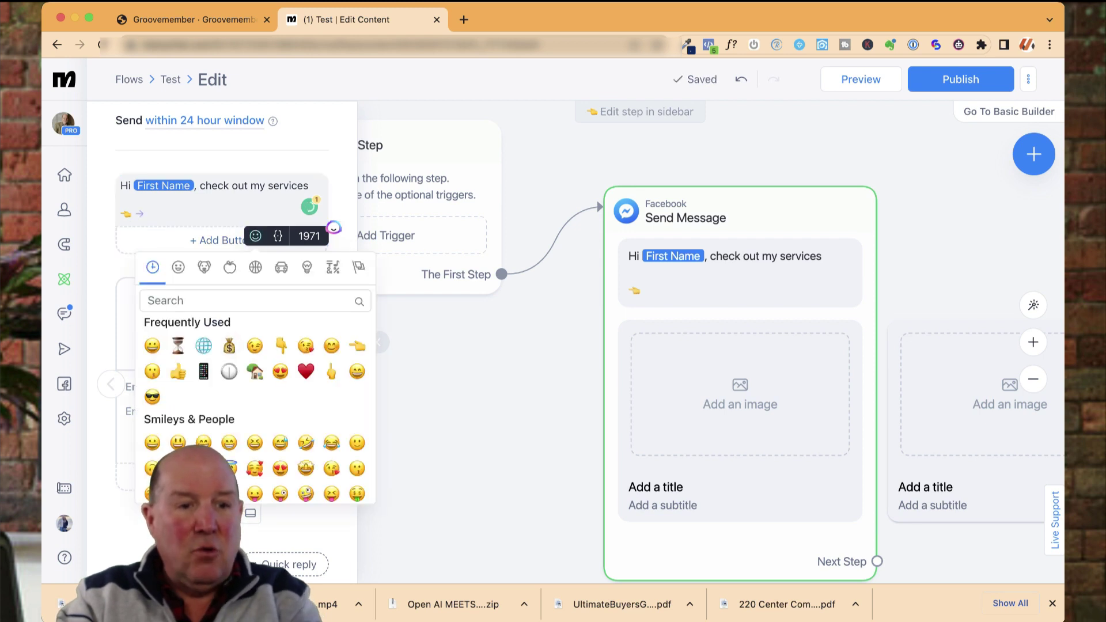
text(fin)
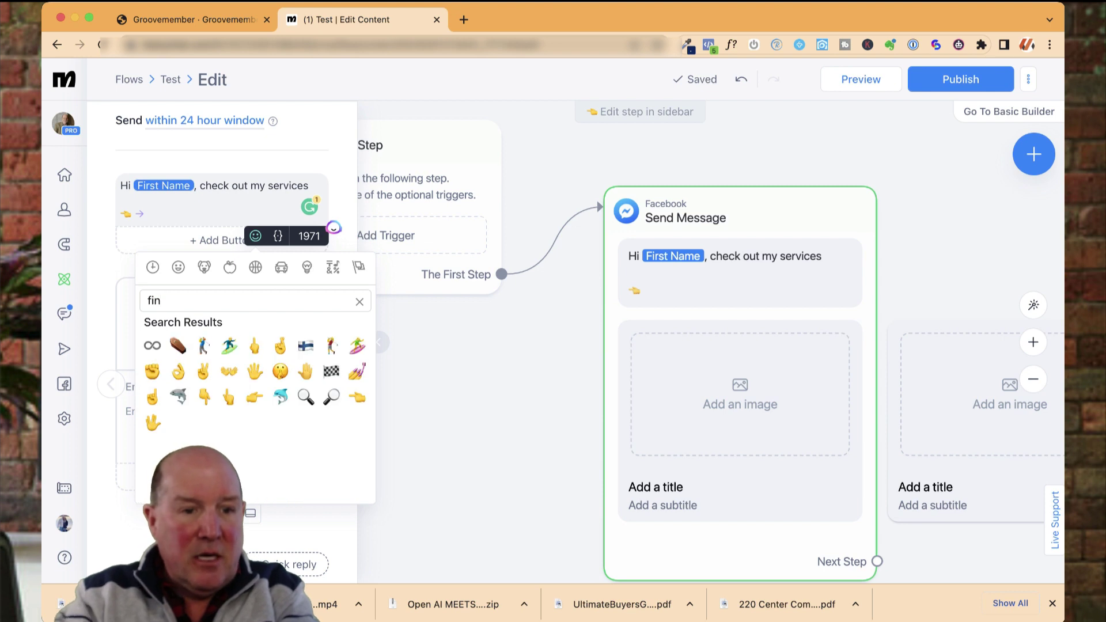
click(254, 396)
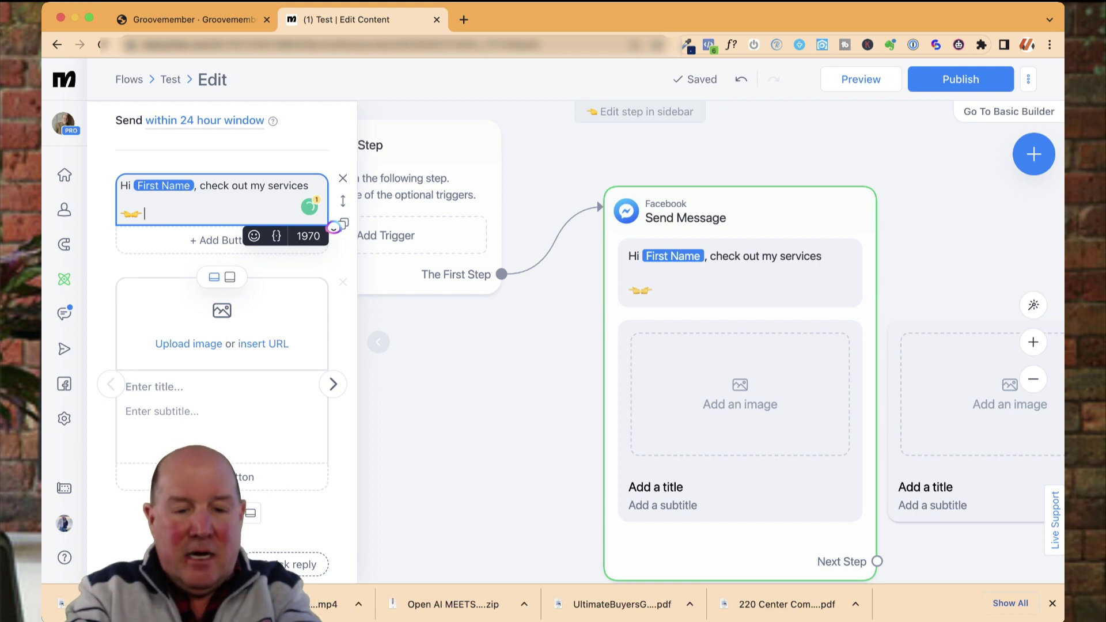
Add the text "Swipe left and right for my service options" after the pointing-hand emojis
text(Swipe )
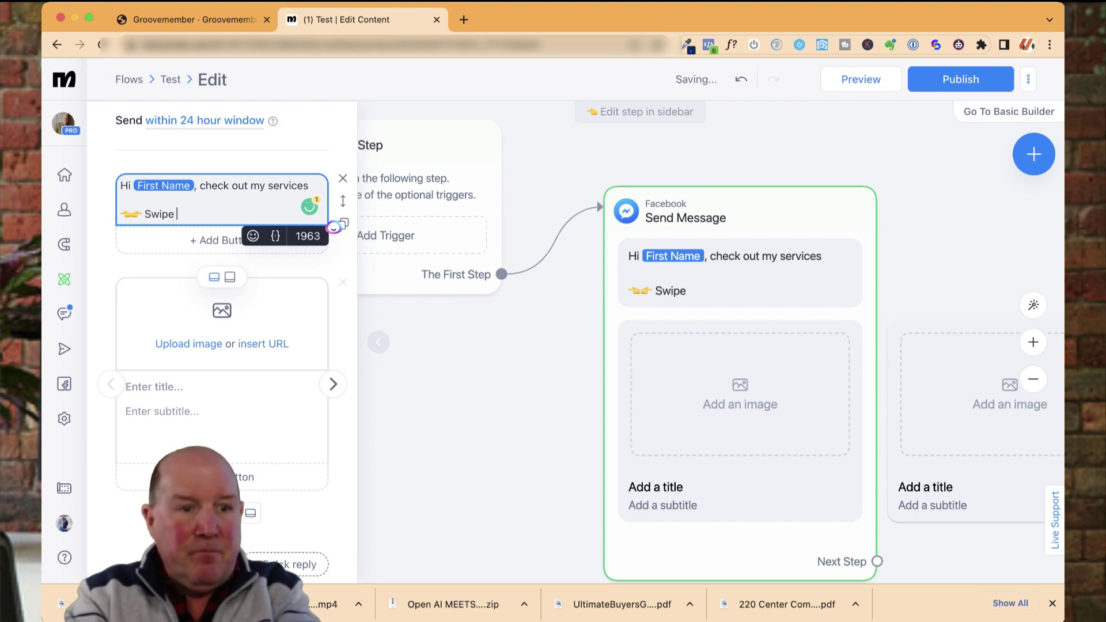
text(left a)
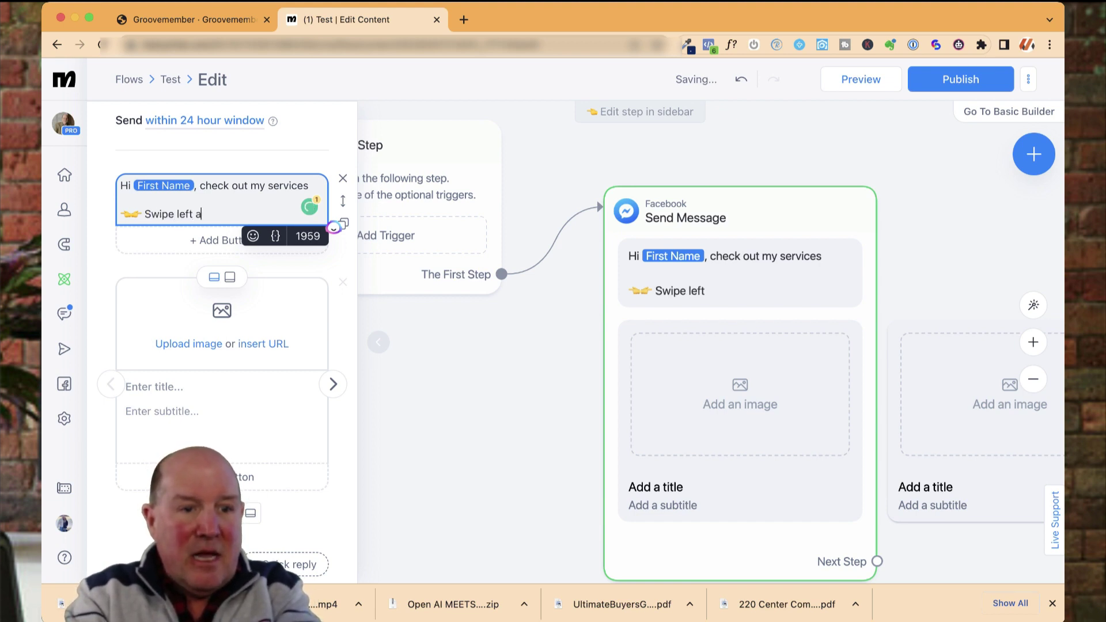
text(nd right to)
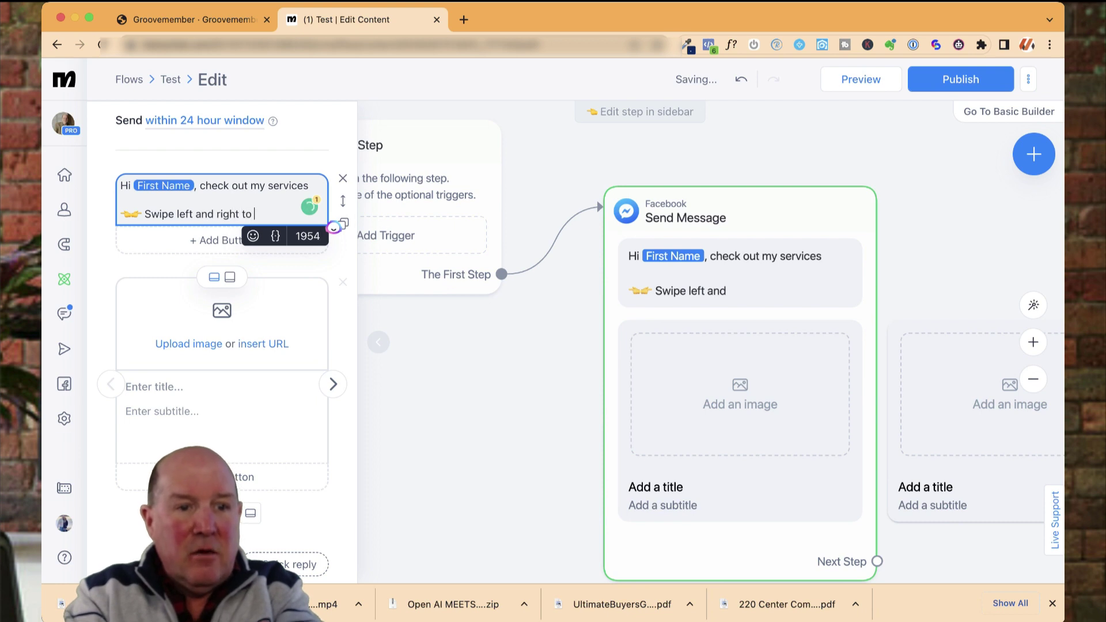
key(BackSpace)
key(BackSpace)
key(BackSpace)
text(for m)
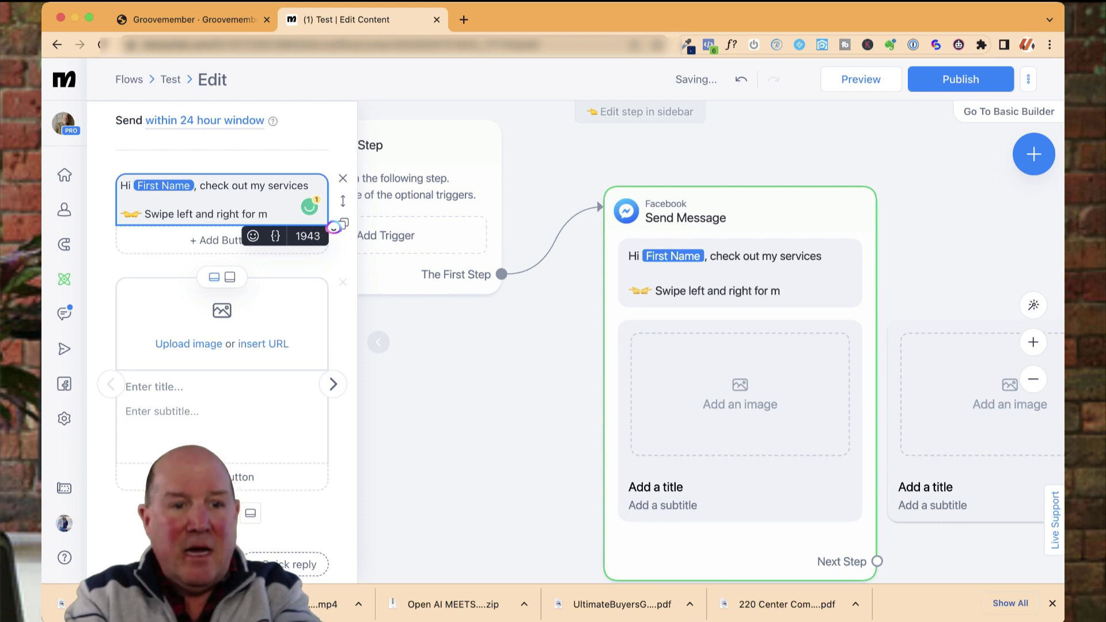
text(y service )
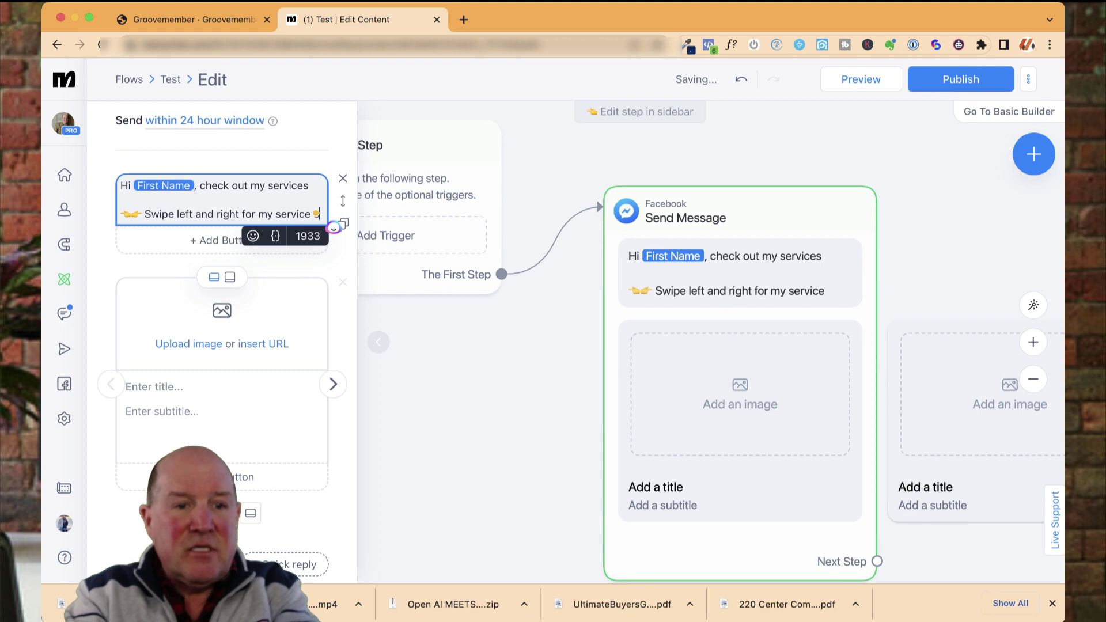
text(options)
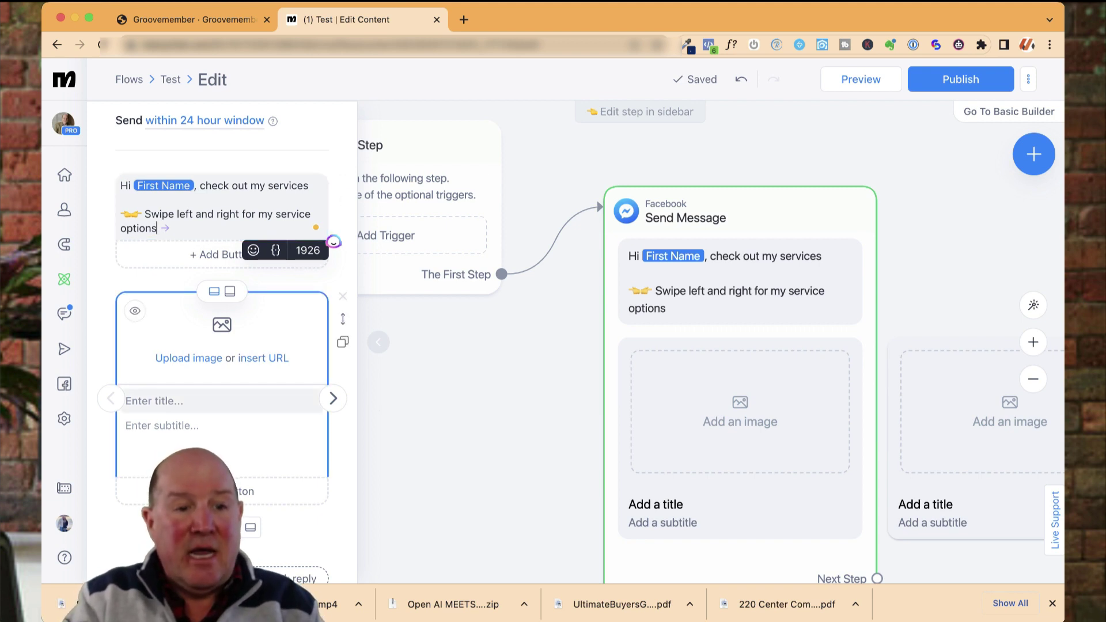
Upload the robot illustration with the speech bubble as the first gallery card's image
click(221, 401)
click(221, 425)
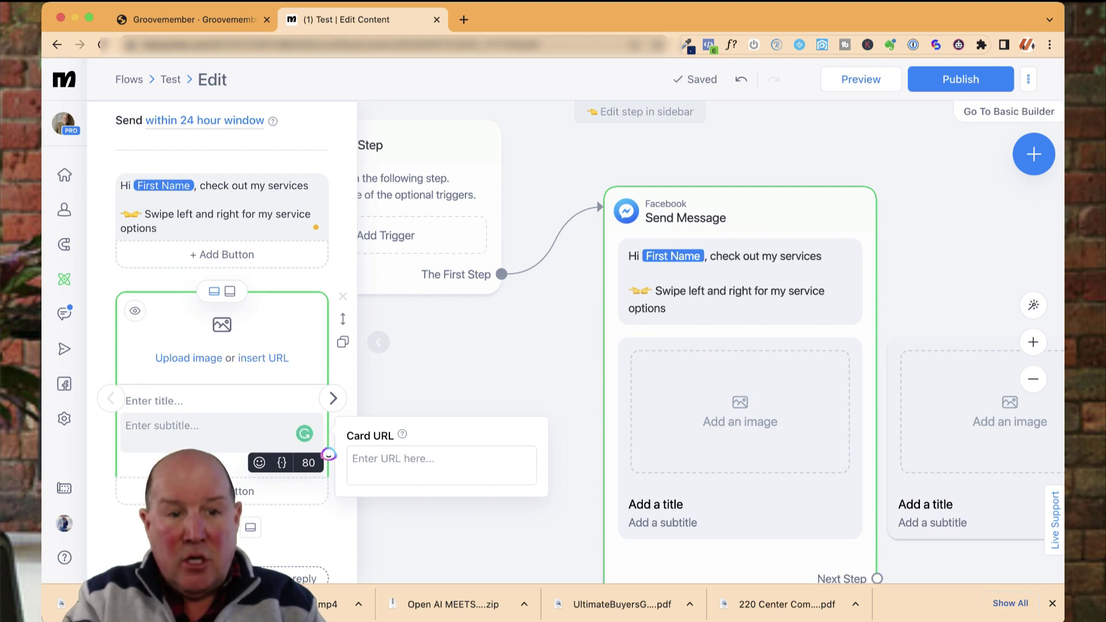
click(188, 358)
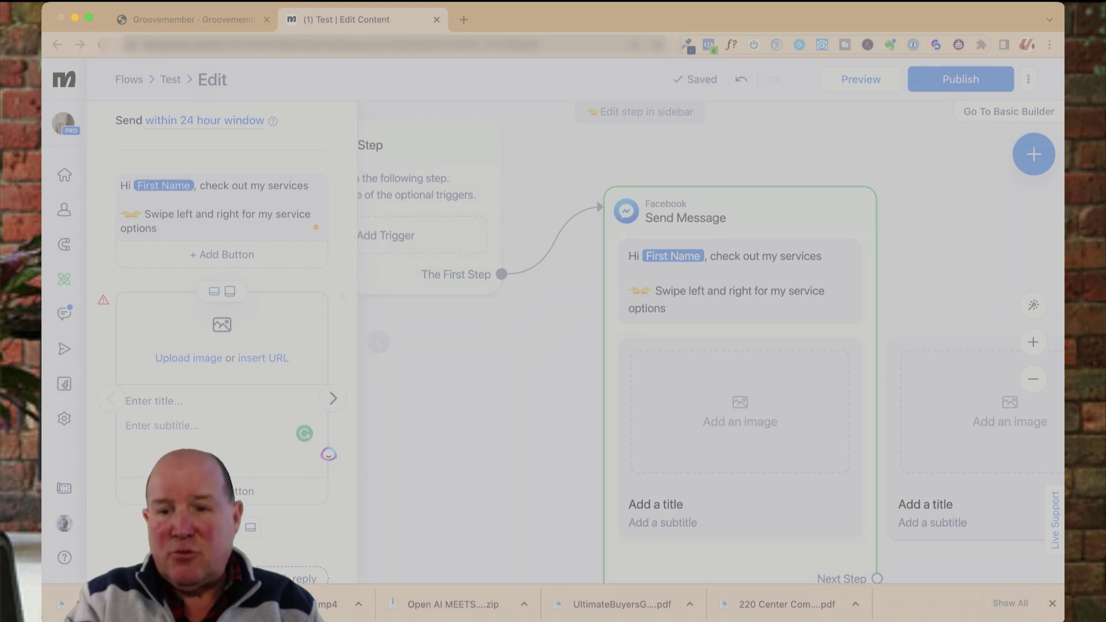
key(Return)
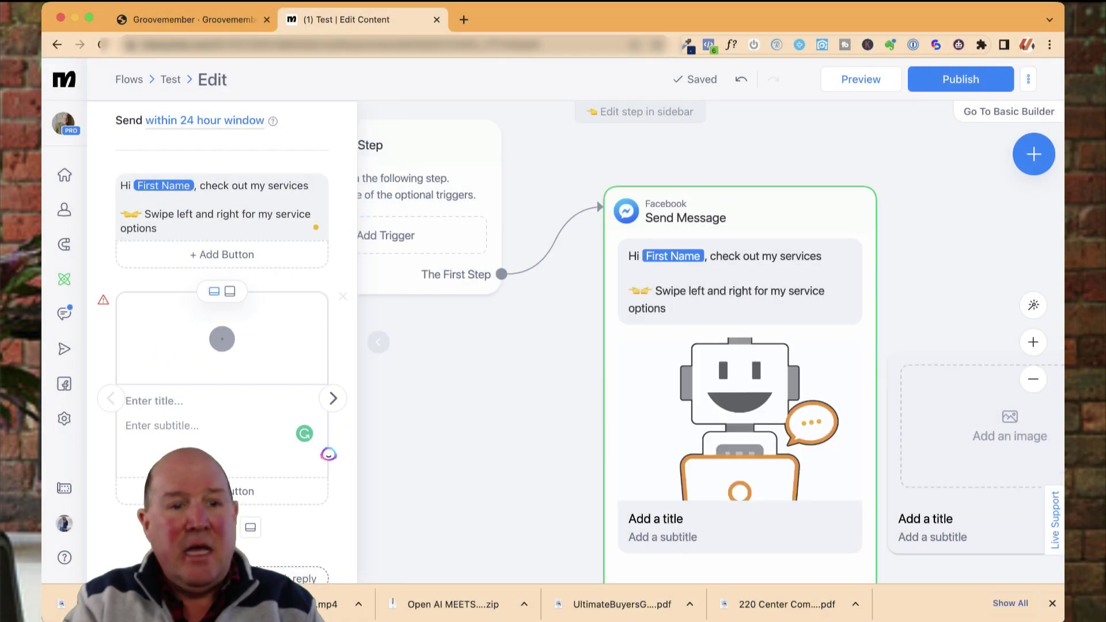
Title the first gallery card "My Service 1"
click(153, 401)
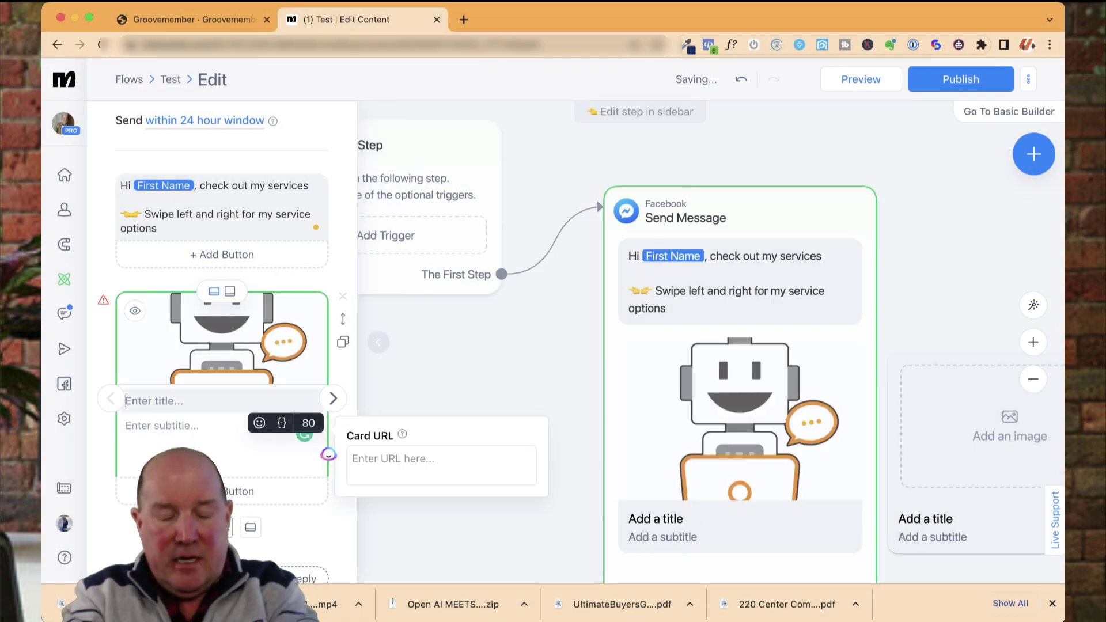
text(My Serviu e)
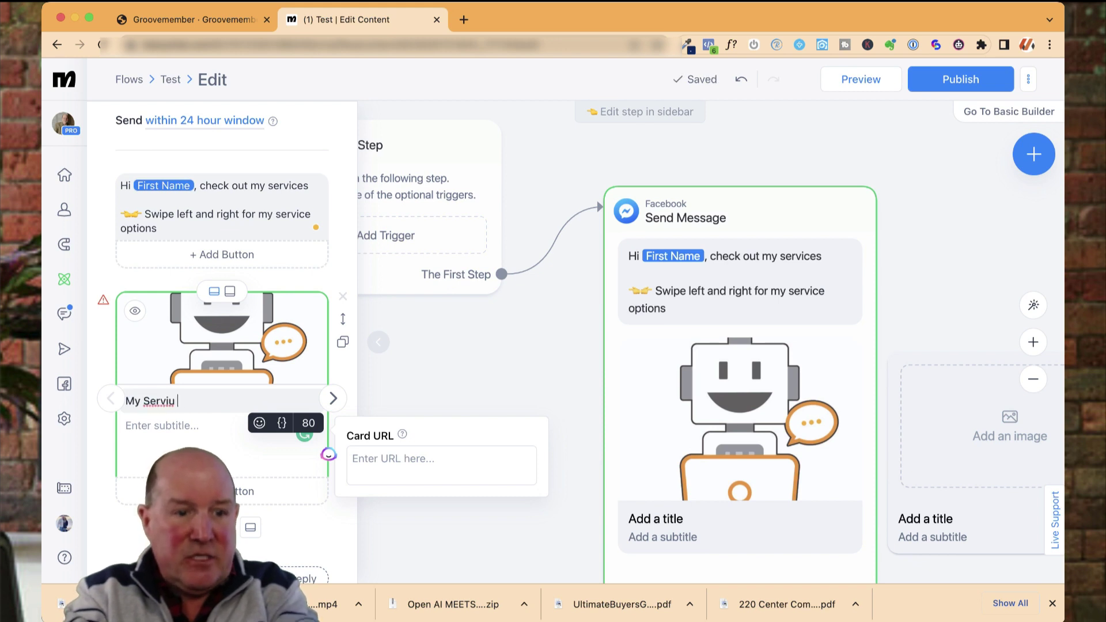
key(BackSpace)
key(BackSpace)
key(BackSpace)
text(ce 1)
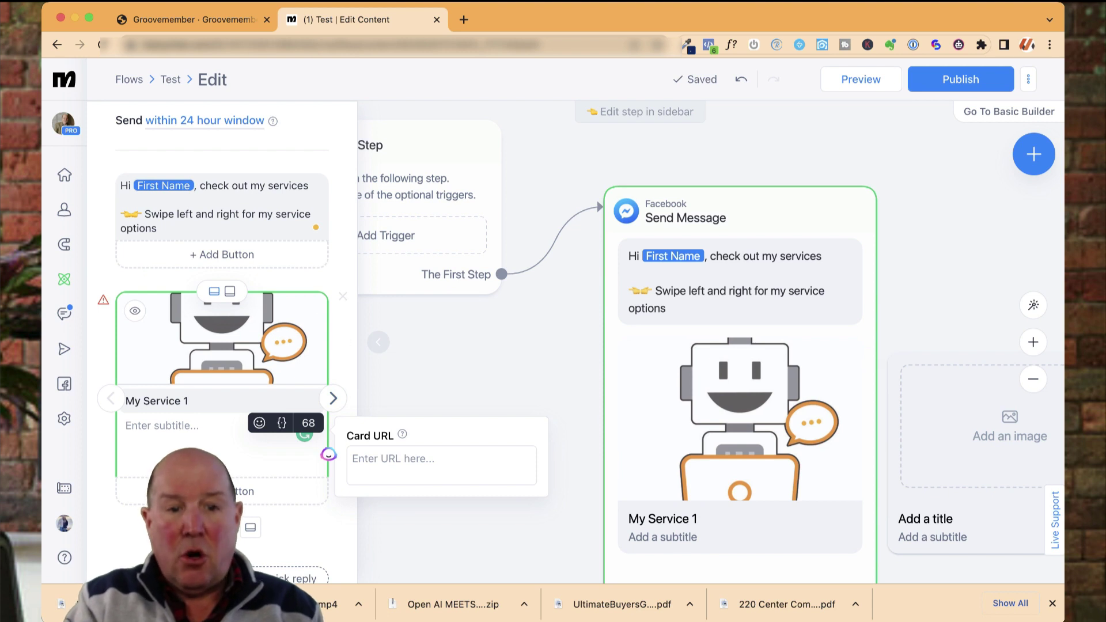
Search the insertable fields for "agent" for the first card's URL
click(392, 459)
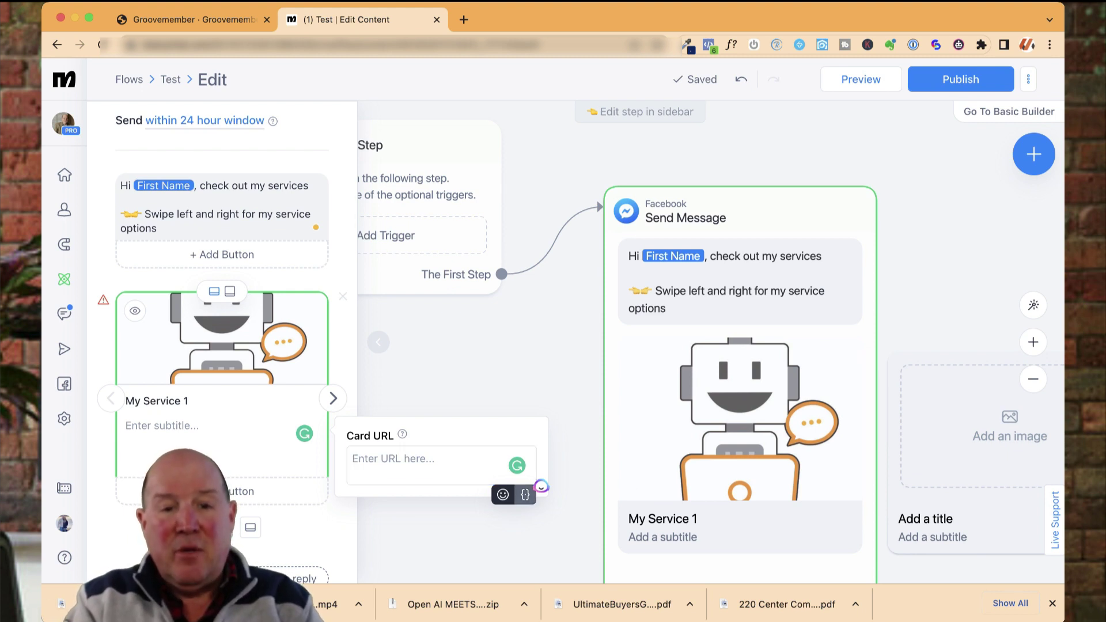
click(525, 494)
text(agnet)
key(BackSpace)
key(BackSpace)
key(BackSpace)
text(ent)
key(Down)
key(Down)
key(Up)
key(Up)
key(Down)
key(Up)
double_click(449, 301)
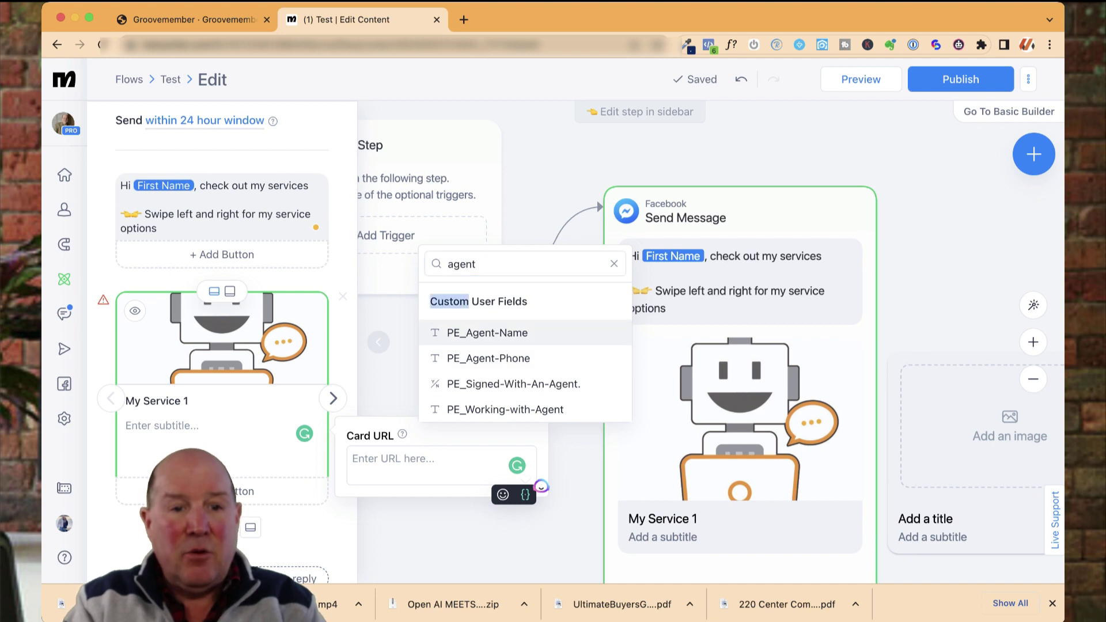
Search the fields for "url" and insert PE_Webview-Url as the first card's URL
double_click(461, 264)
text(url)
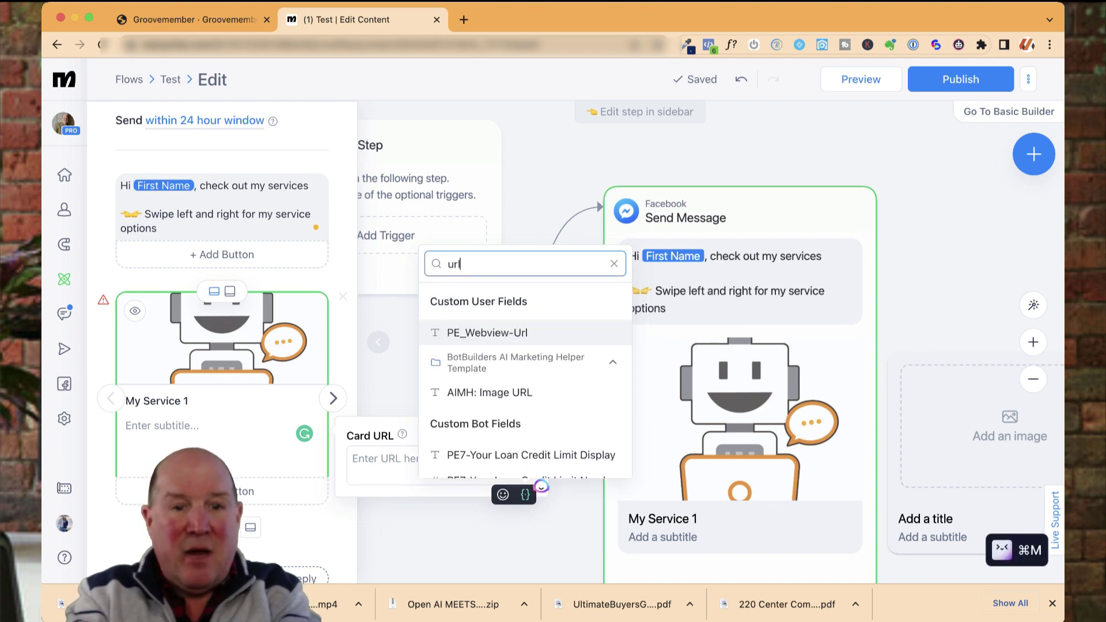
key(Return)
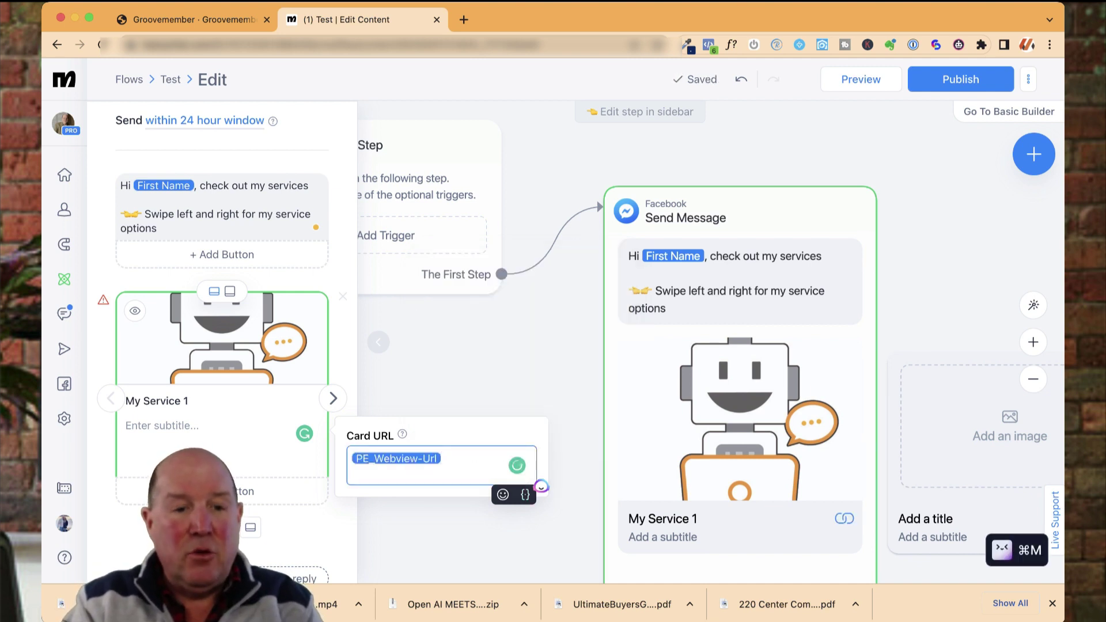
key(Escape)
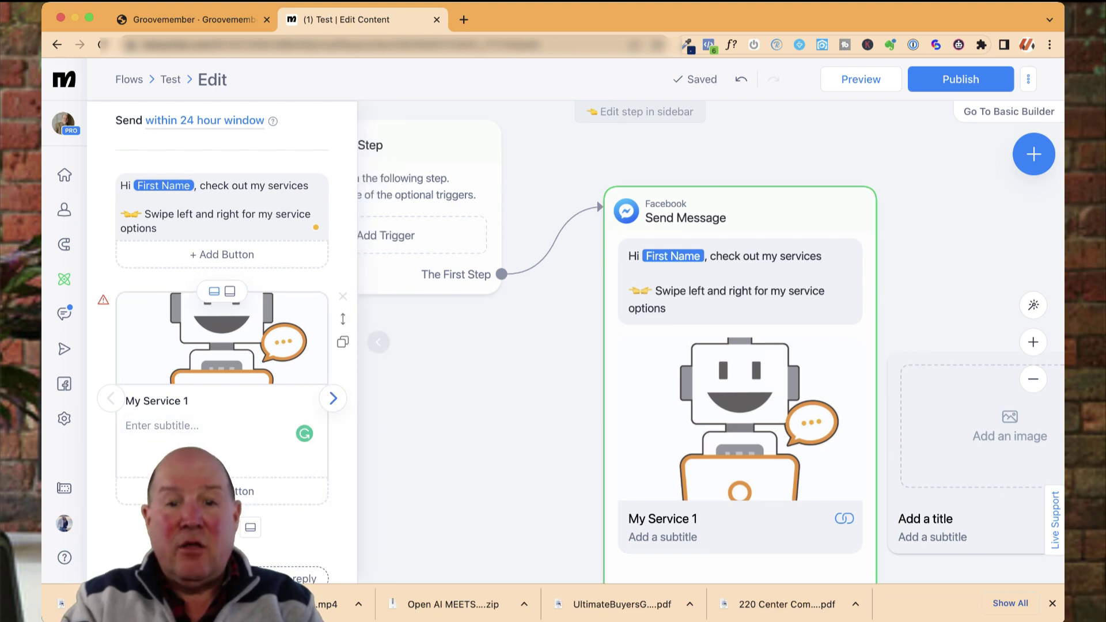
Add a third card to the gallery after the empty second card, and close the message editor
click(332, 398)
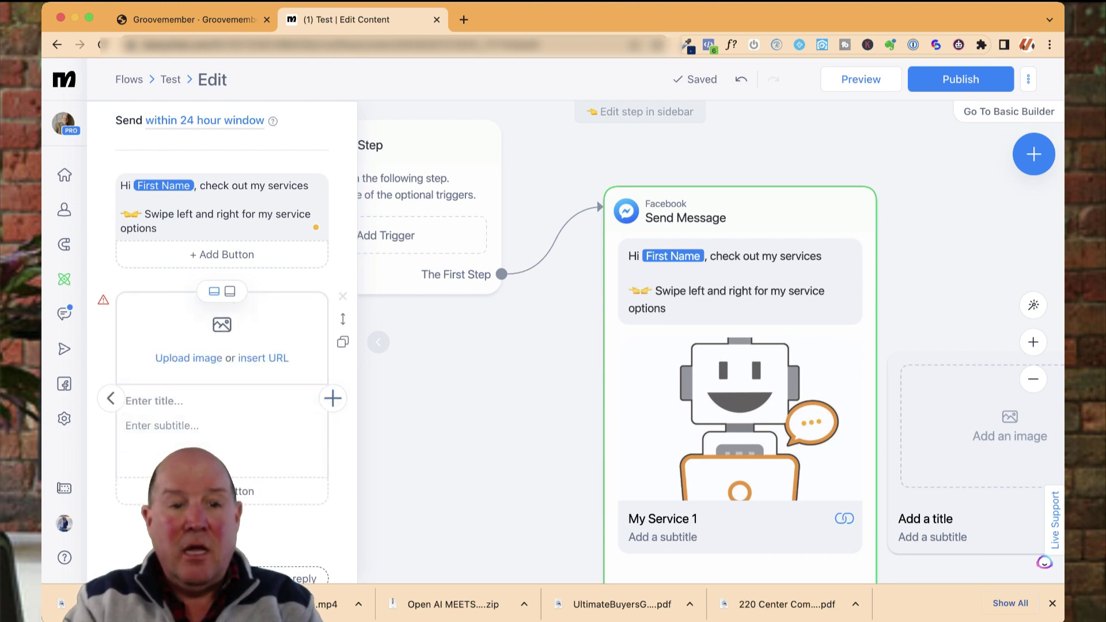
click(332, 398)
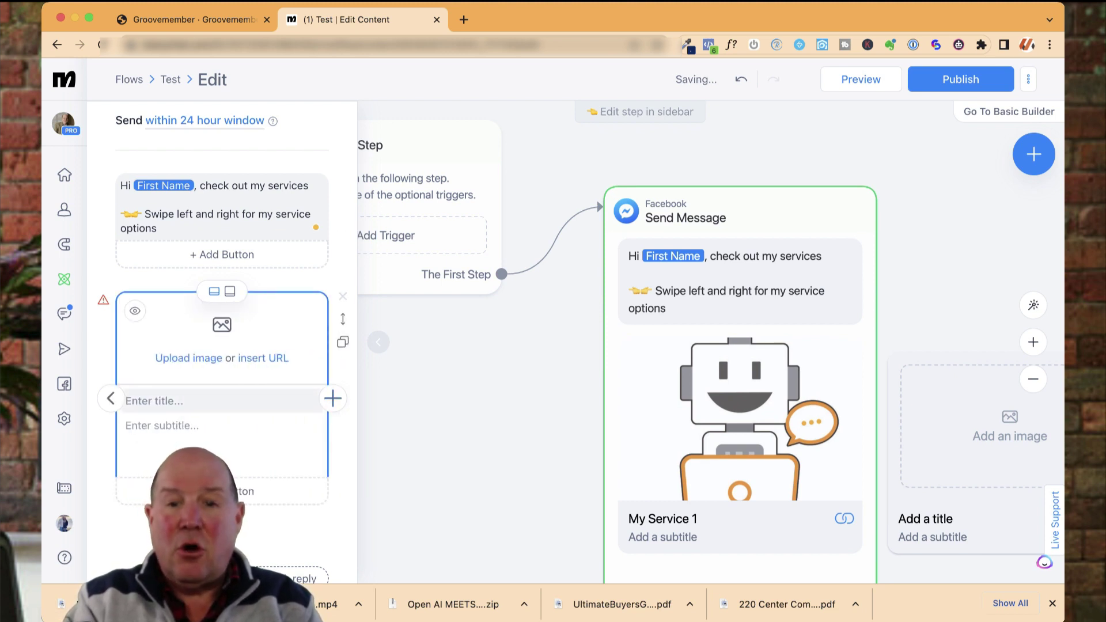
key(Escape)
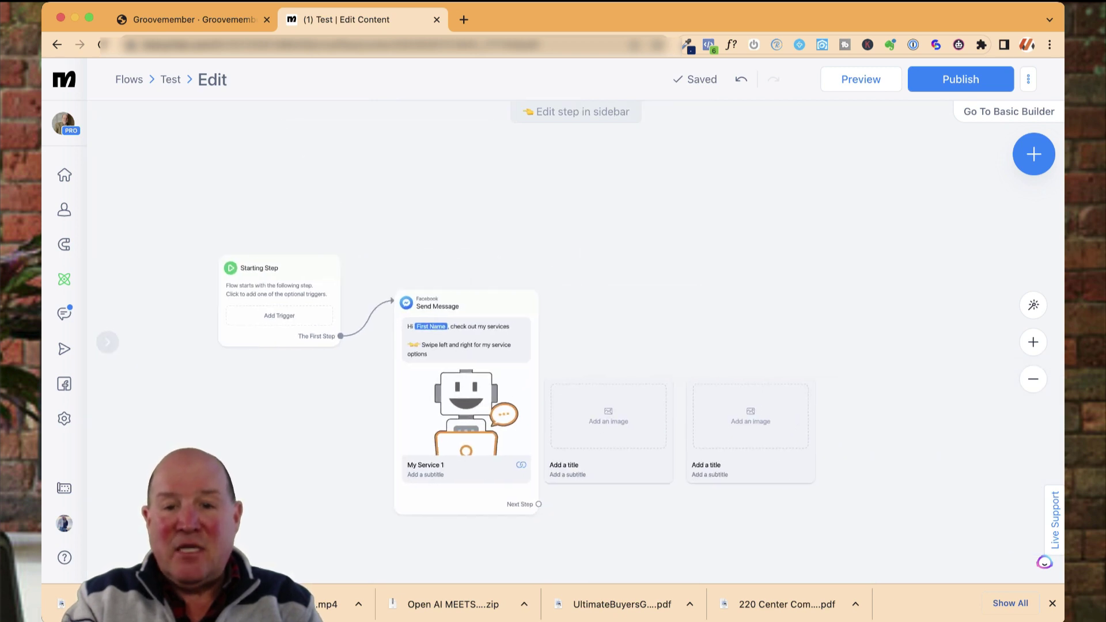
scroll(614, 482, down, 2)
scroll(614, 481, up, 3)
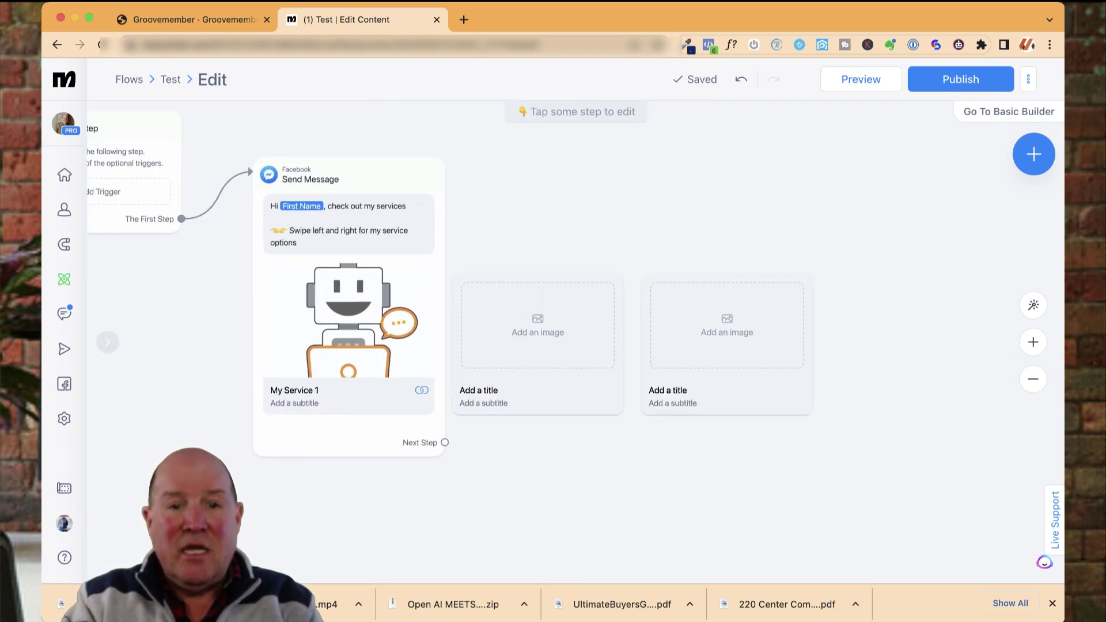
click(348, 307)
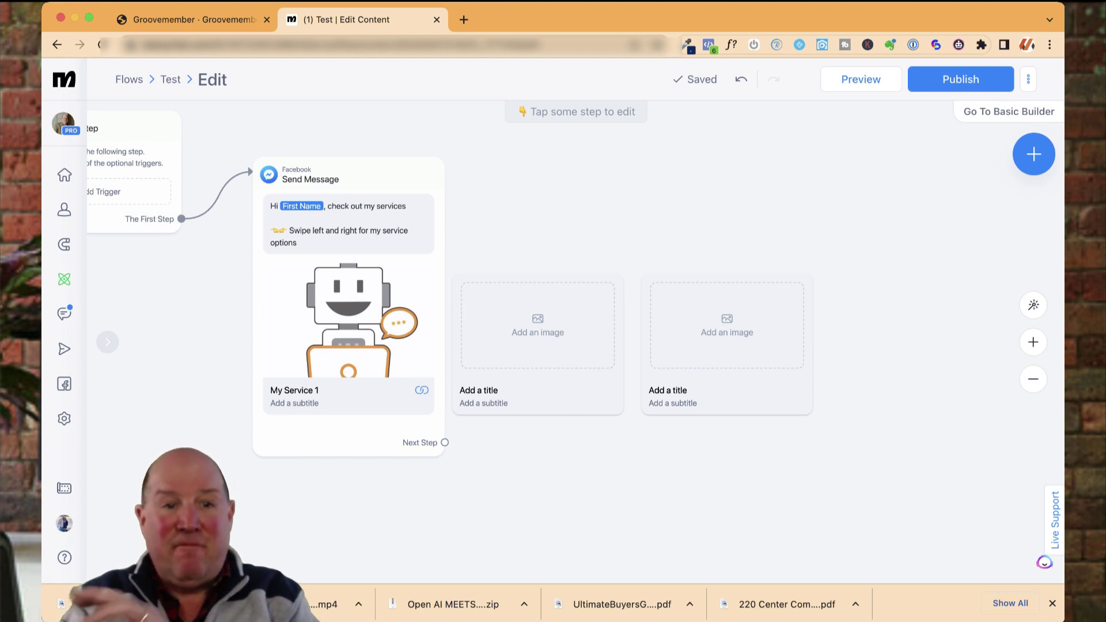
Leave the Test flow and open the ProEdgeChatBot7 Sales- Main flow from the ProEdge ChatBot7 Sales folder
scroll(576, 341, left, 3)
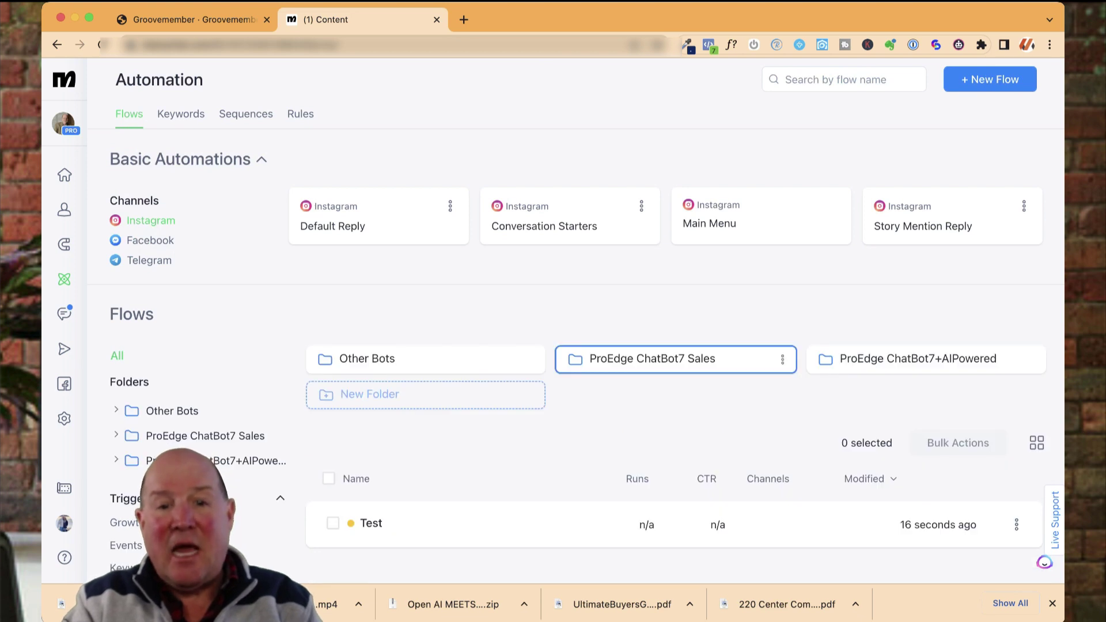
click(675, 359)
scroll(575, 355, down, 2)
scroll(576, 345, down, 5)
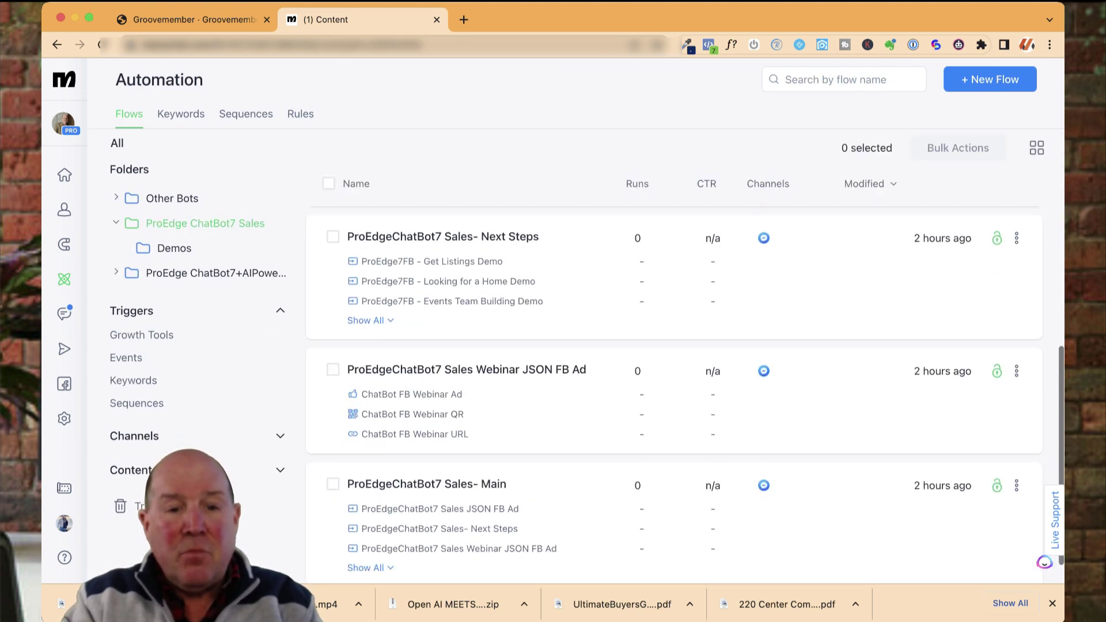
click(414, 449)
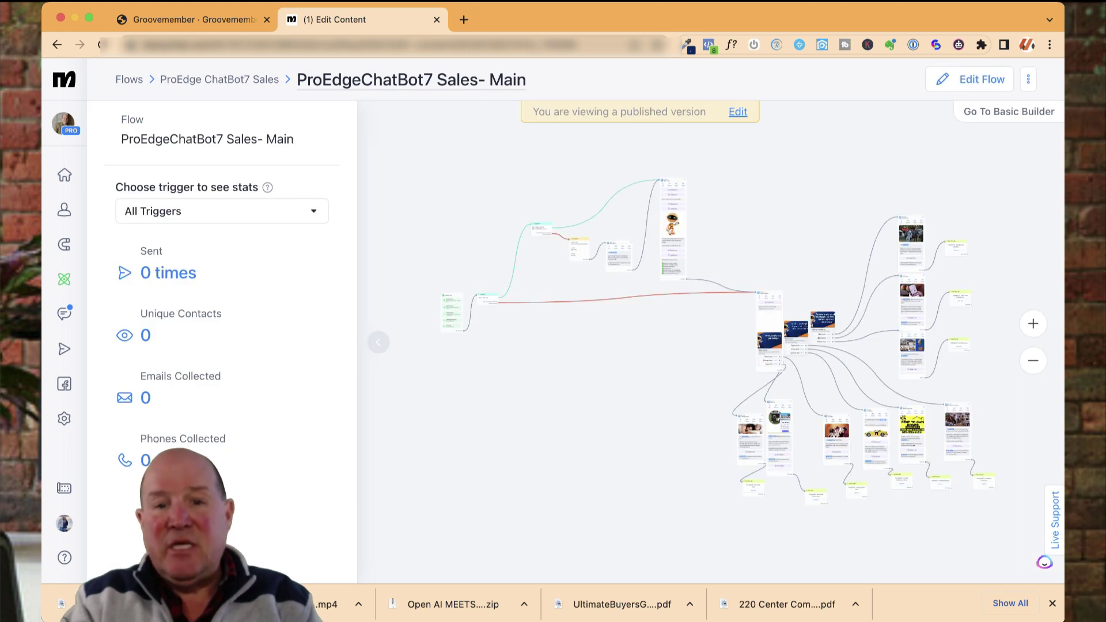
Examine the flow's starting step triggers and the branches that lead from its first condition
scroll(699, 314, up, 3)
scroll(699, 314, down, 3)
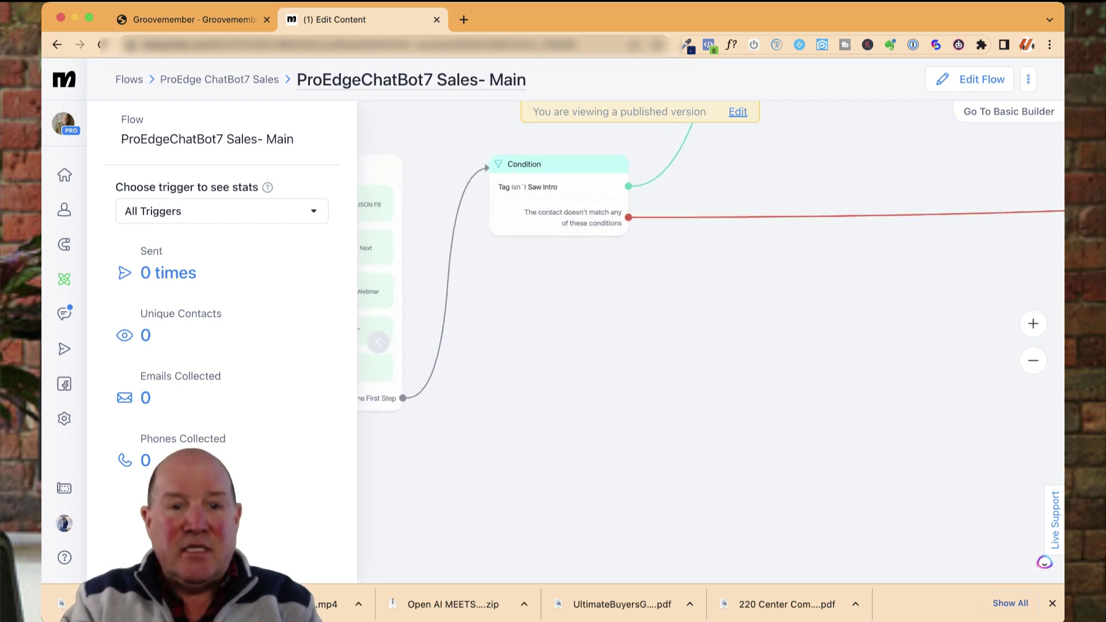
scroll(711, 342, up, 2)
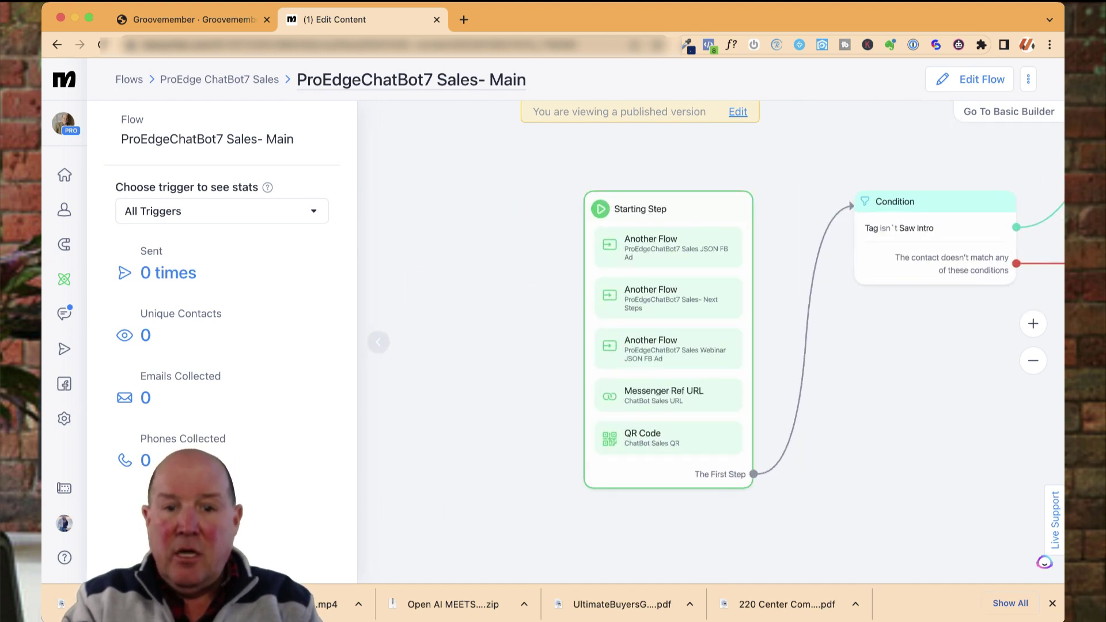
scroll(878, 411, right, 1)
scroll(877, 411, down, 3)
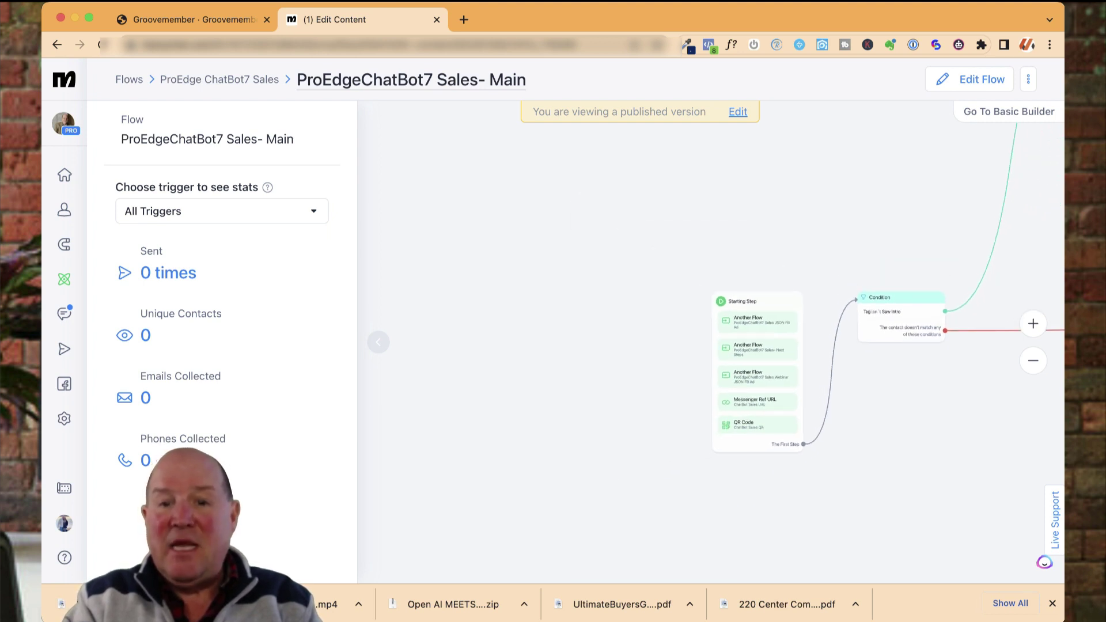
scroll(710, 341, right, 3)
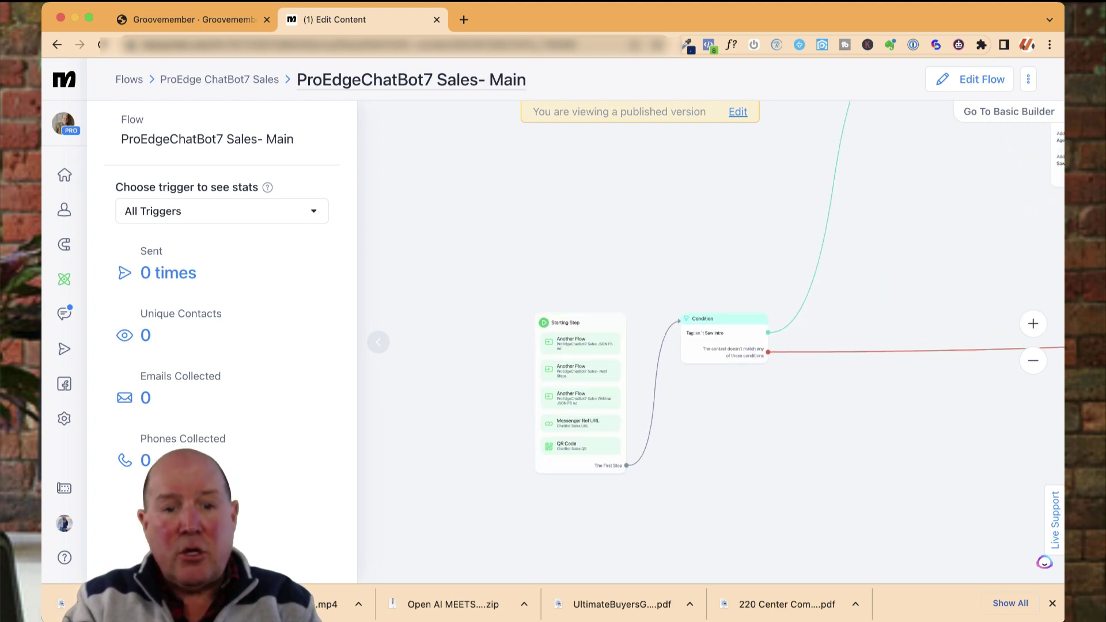
scroll(753, 435, down, 3)
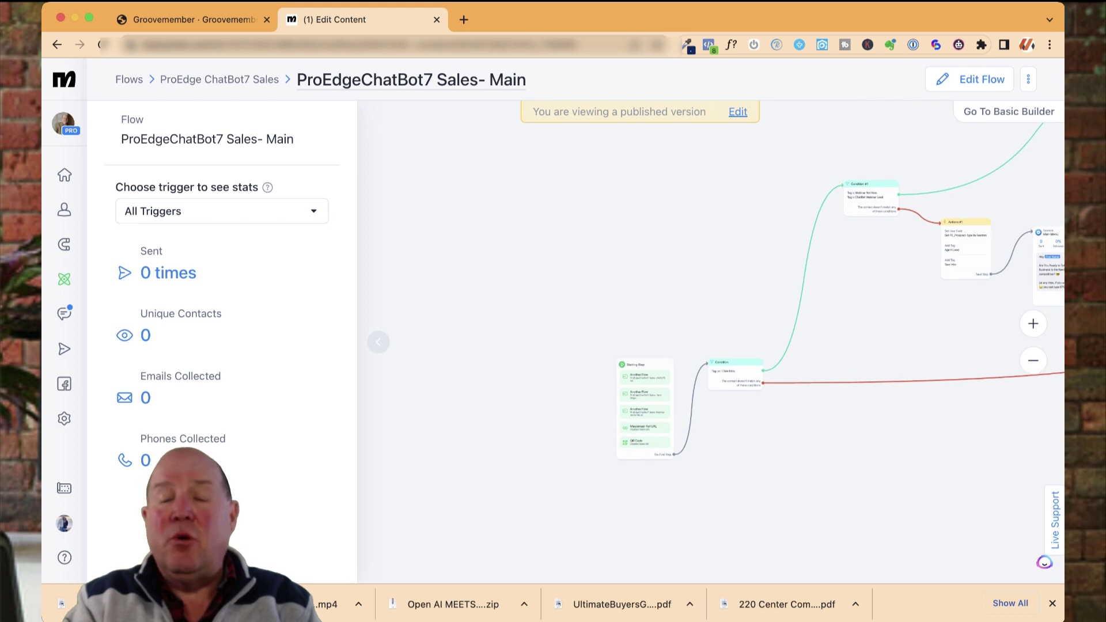
scroll(710, 342, right, 3)
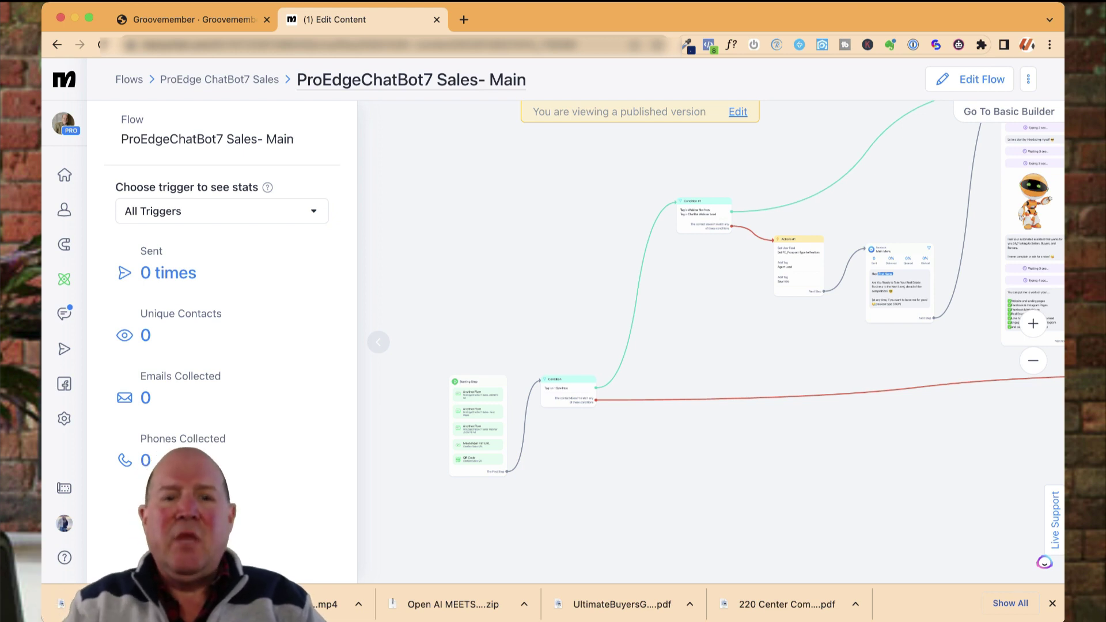
scroll(710, 342, up, 2)
scroll(710, 342, right, 2)
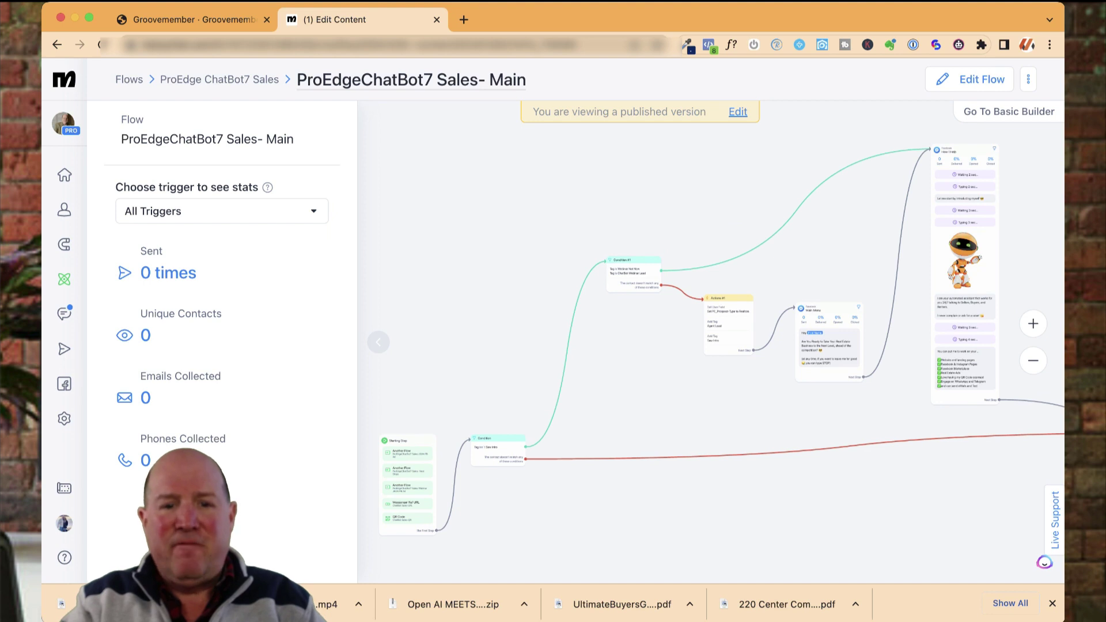
Open the details of the first condition, which checks for the Saw Intro tag
scroll(487, 461, up, 5)
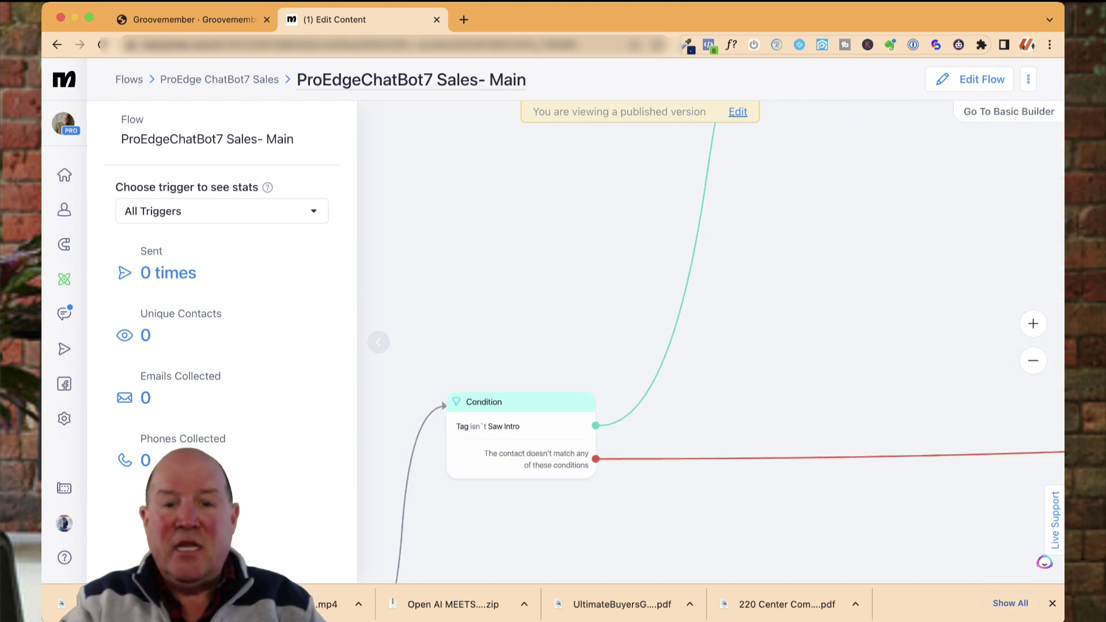
scroll(550, 499, down, 5)
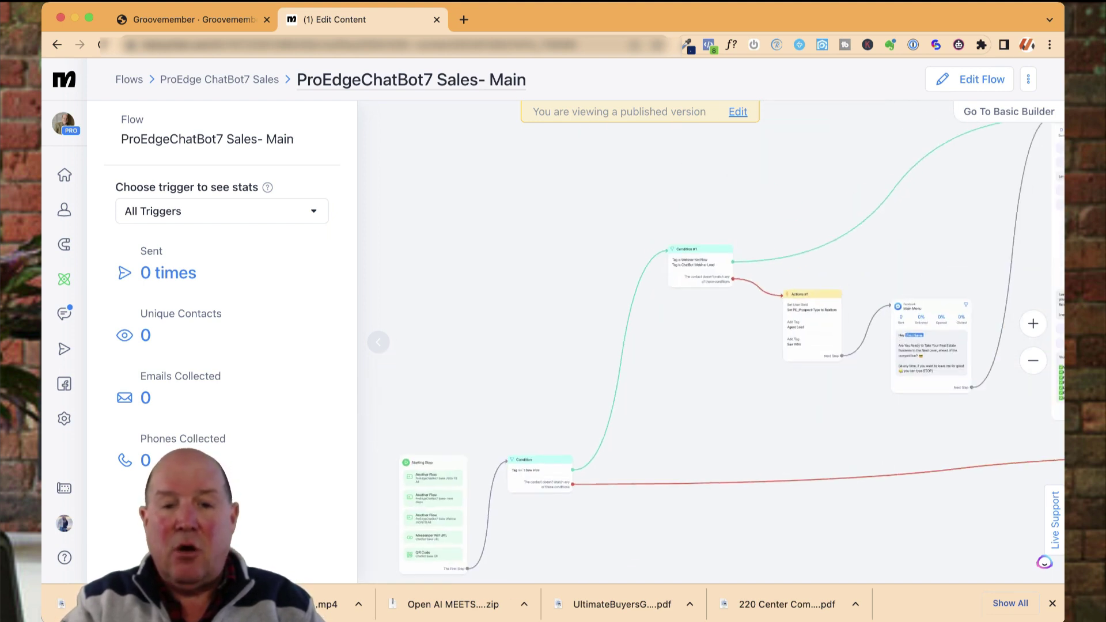
scroll(571, 521, up, 4)
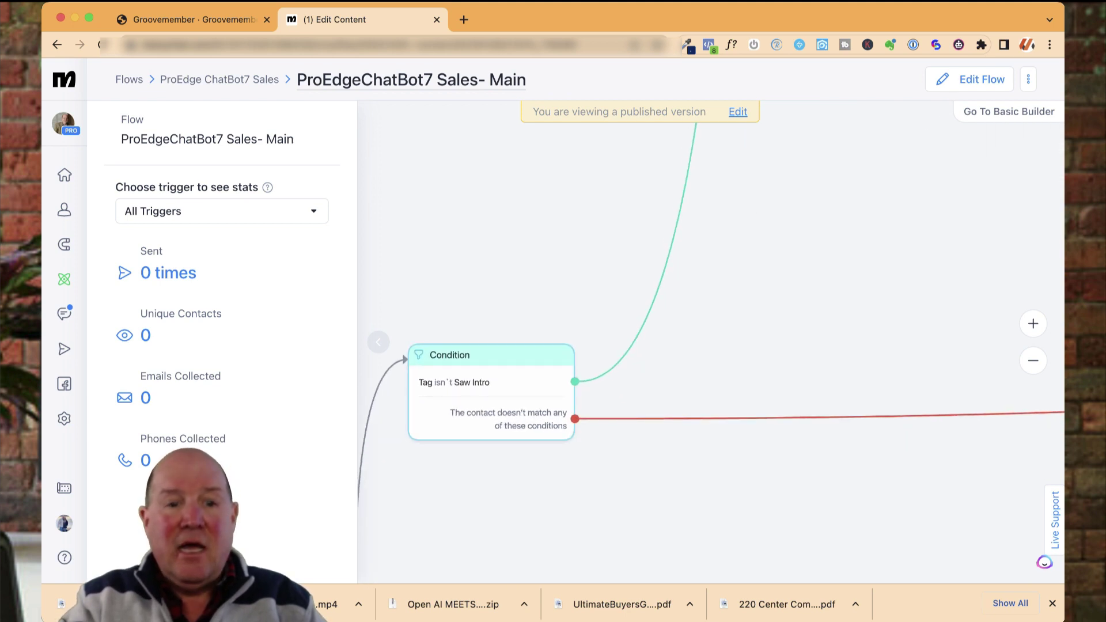
click(491, 381)
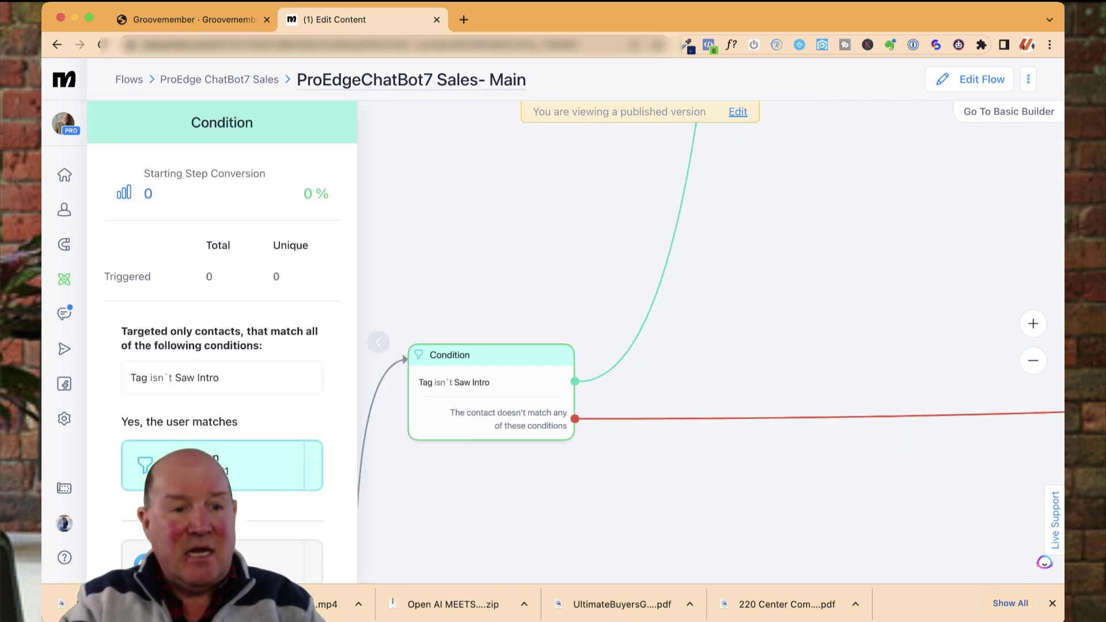
scroll(656, 450, down, 3)
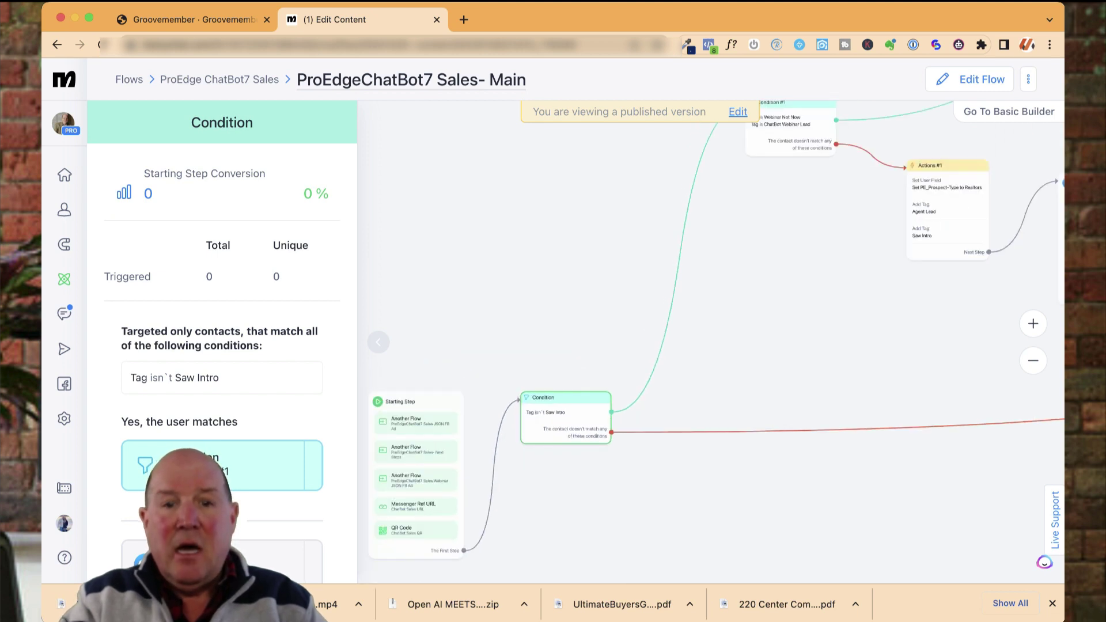
Examine Condition #1, Actions #1, the Main Menu message and the robot introduction message along the flow
scroll(711, 342, up, 3)
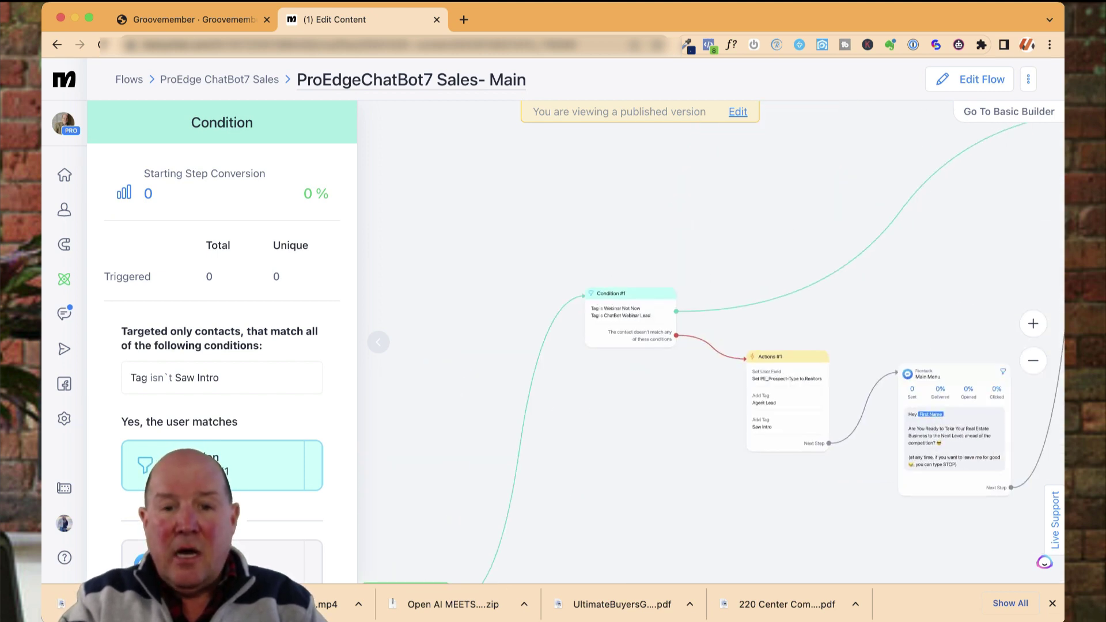
scroll(791, 416, up, 5)
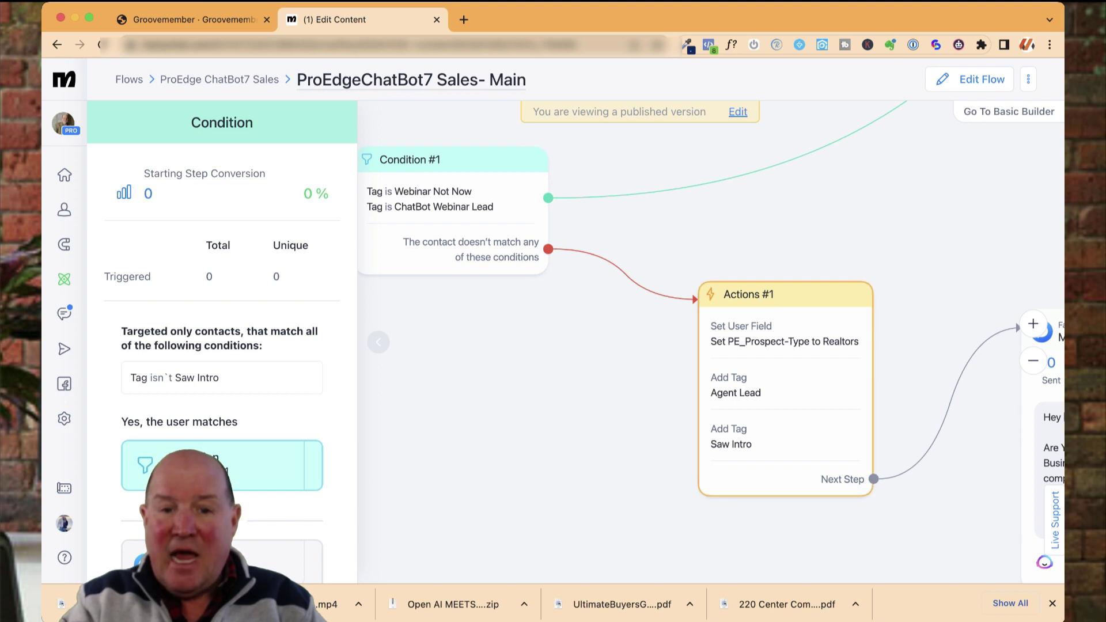
scroll(711, 342, right, 2)
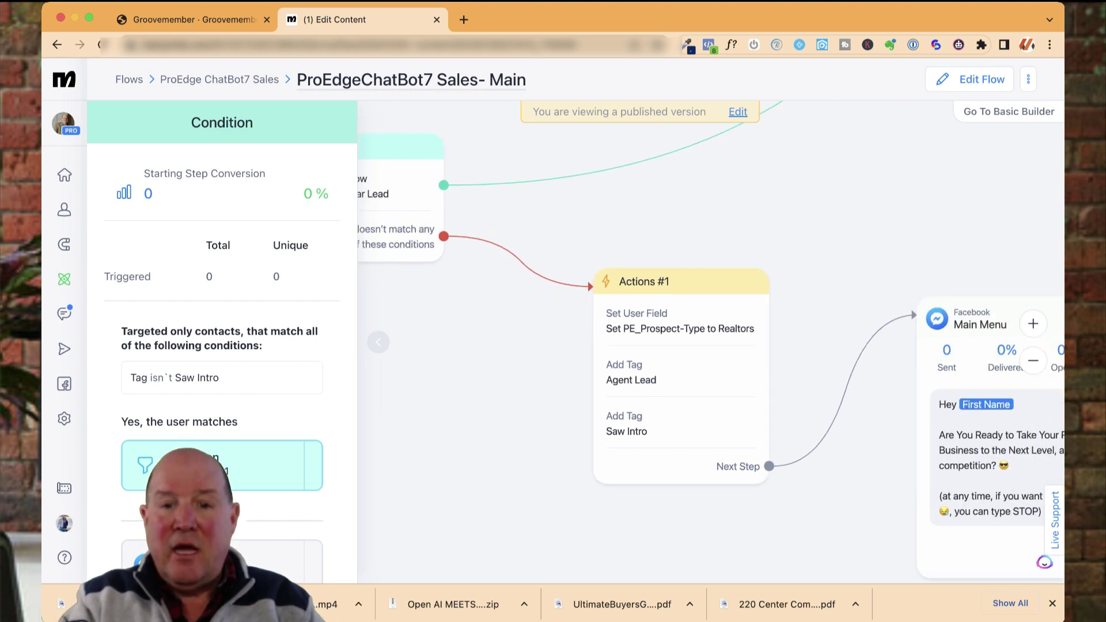
scroll(710, 342, down, 3)
scroll(711, 342, right, 5)
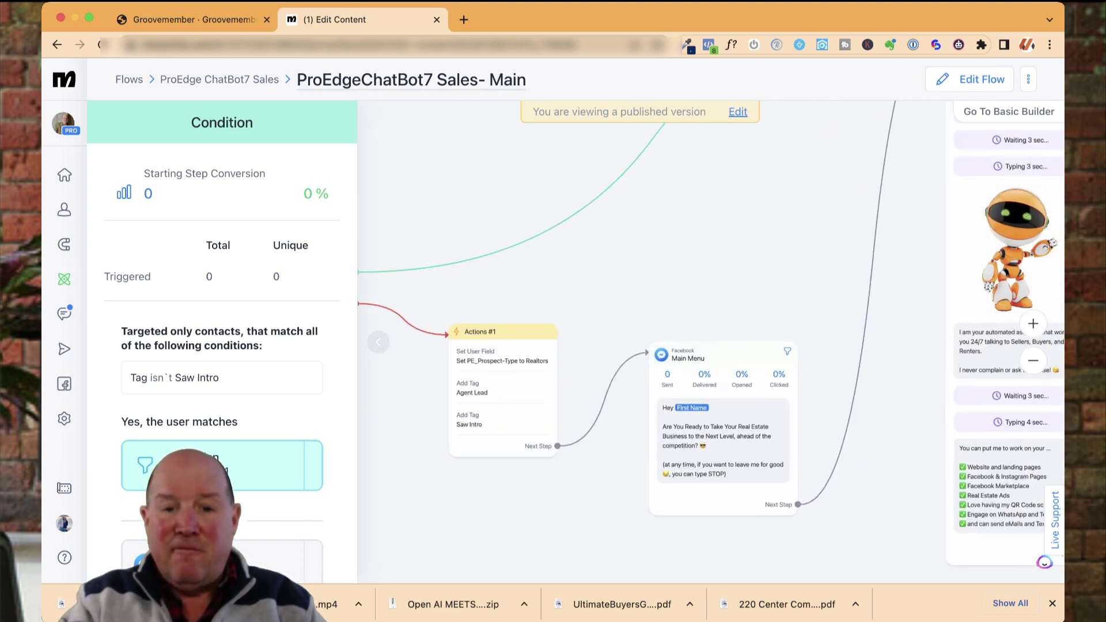
scroll(737, 518, up, 5)
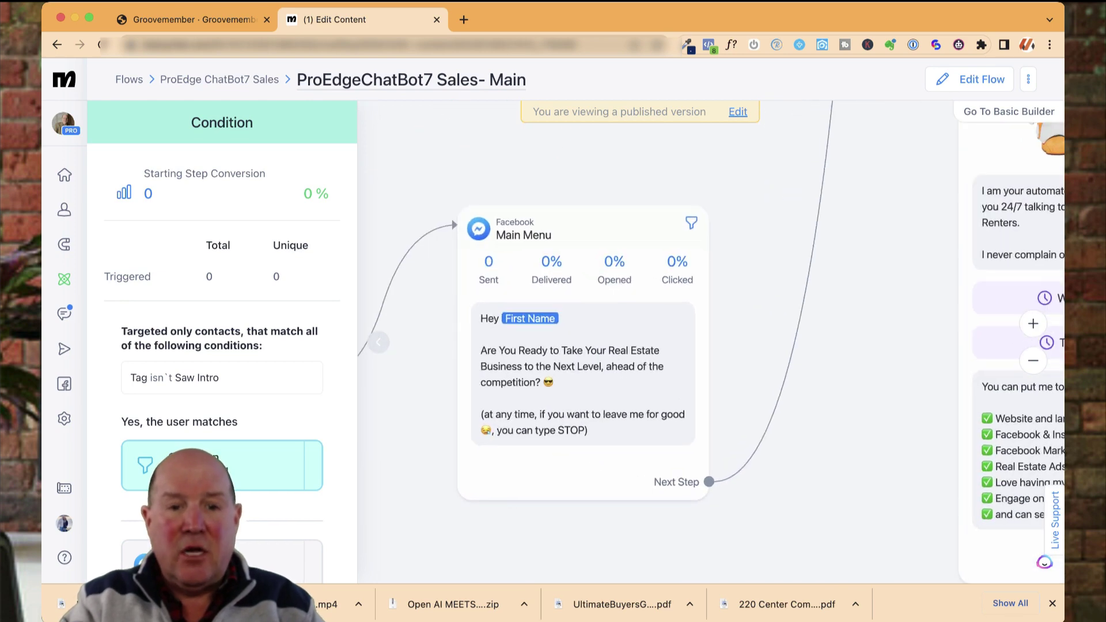
scroll(605, 518, down, 5)
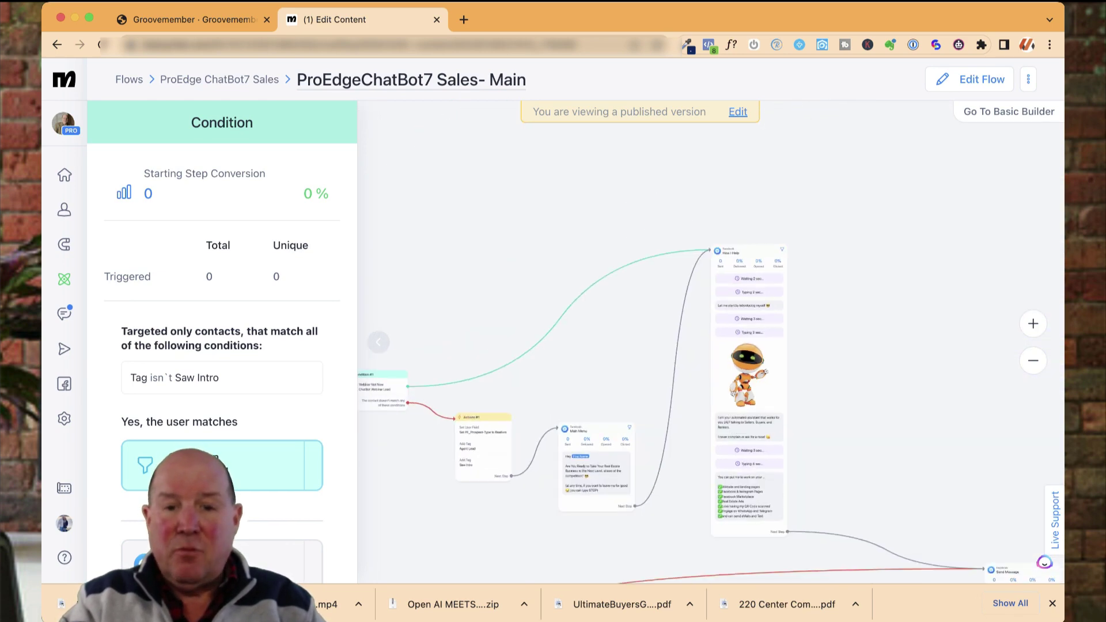
click(604, 518)
scroll(605, 518, right, 2)
scroll(660, 389, up, 5)
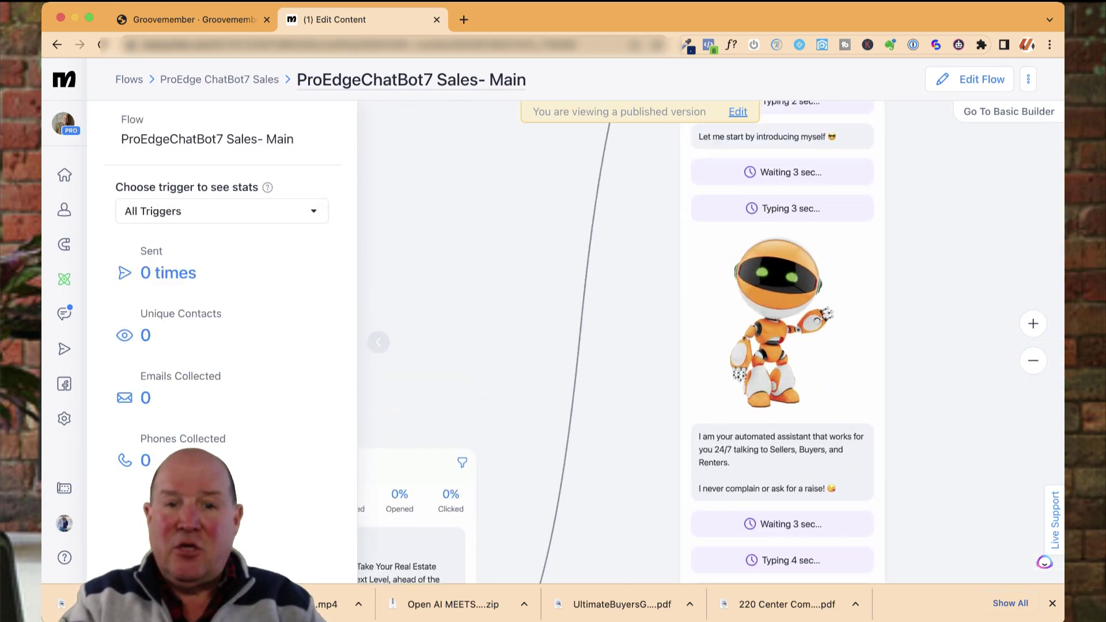
Read the robot introduction message, including its list of places where the chatbot can be put to work
scroll(662, 403, up, 2)
scroll(691, 346, down, 4)
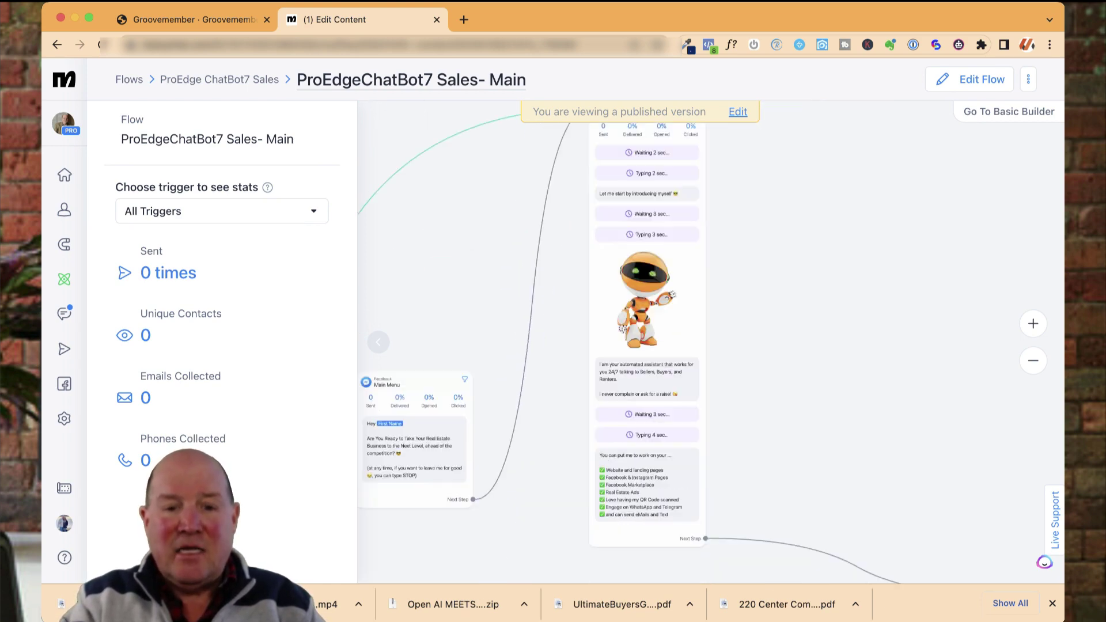
scroll(634, 403, up, 5)
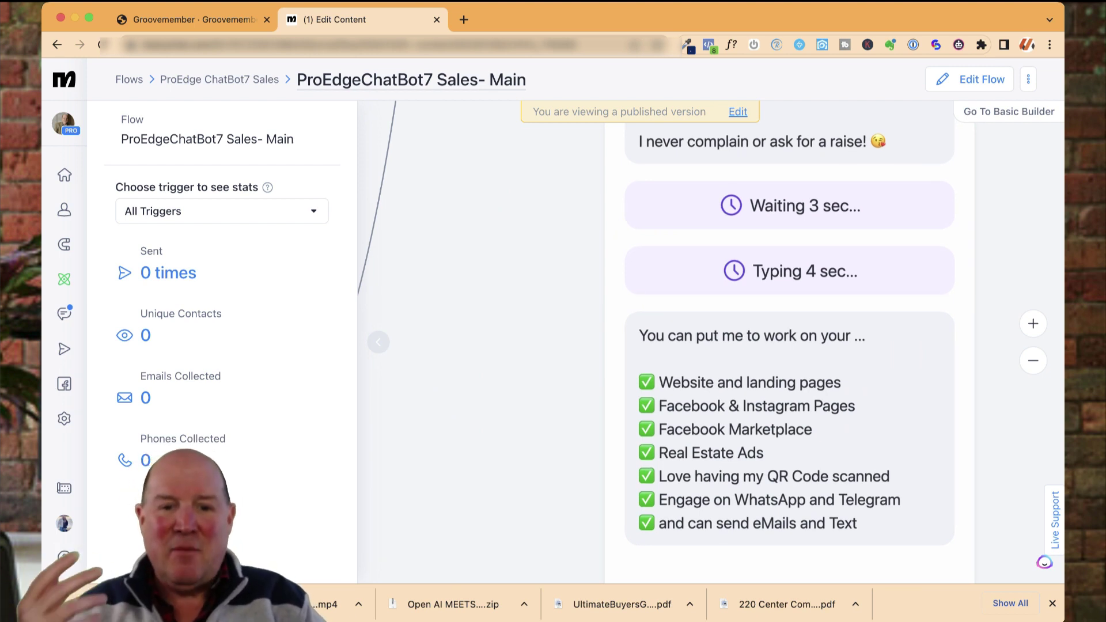
scroll(590, 430, down, 10)
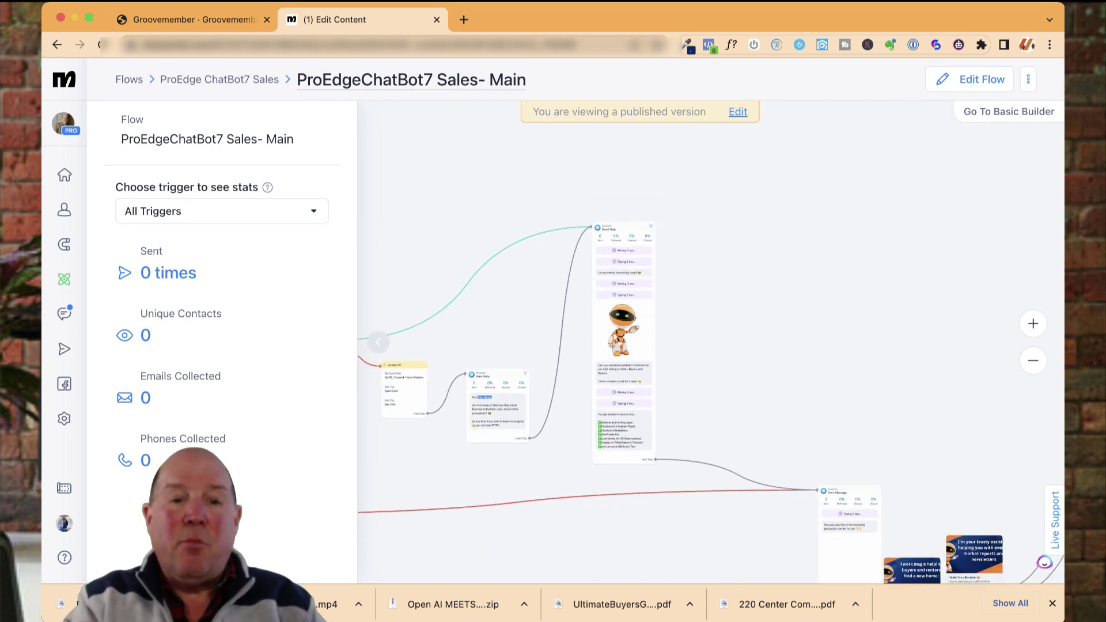
Review the webinar tags checked by Condition #1 and the user field and tags set by Actions #1
scroll(711, 346, left, 3)
scroll(401, 372, up, 10)
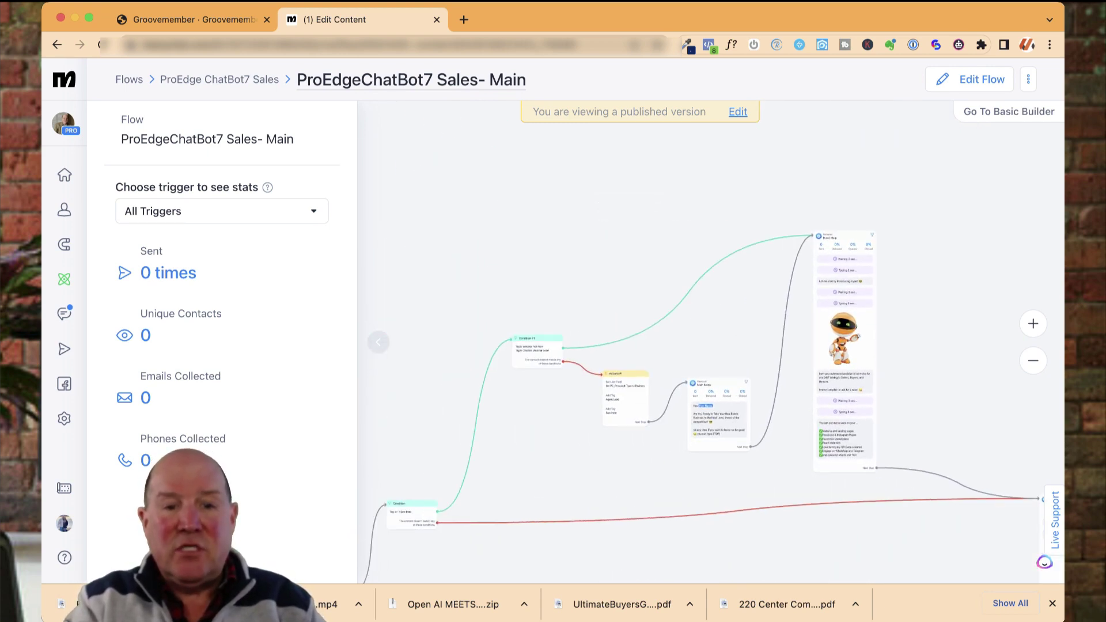
scroll(536, 383, down, 5)
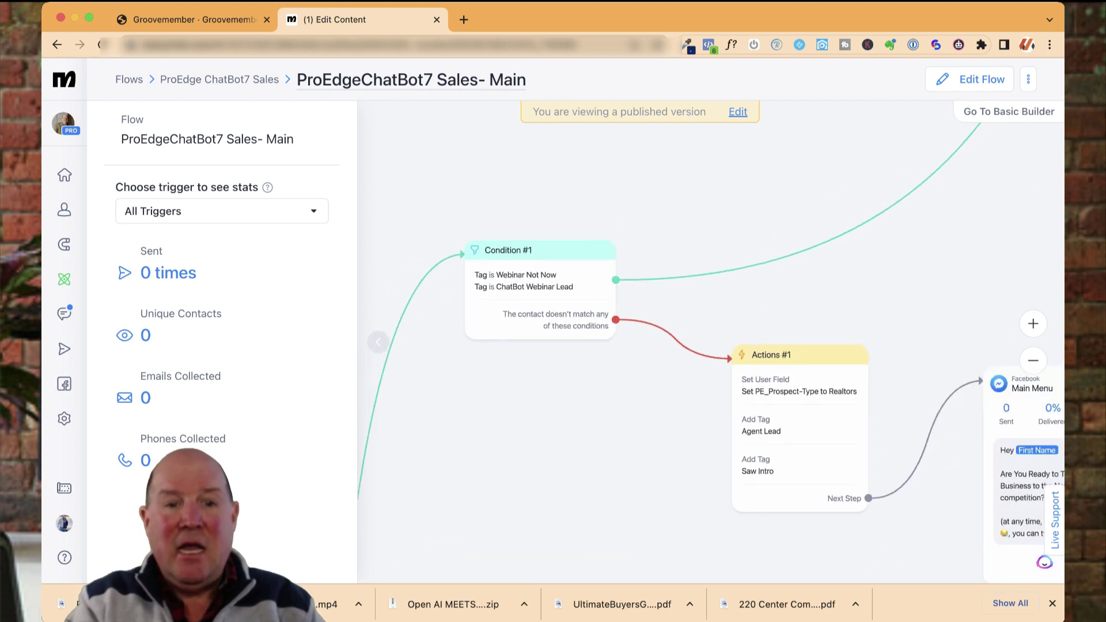
scroll(538, 383, up, 3)
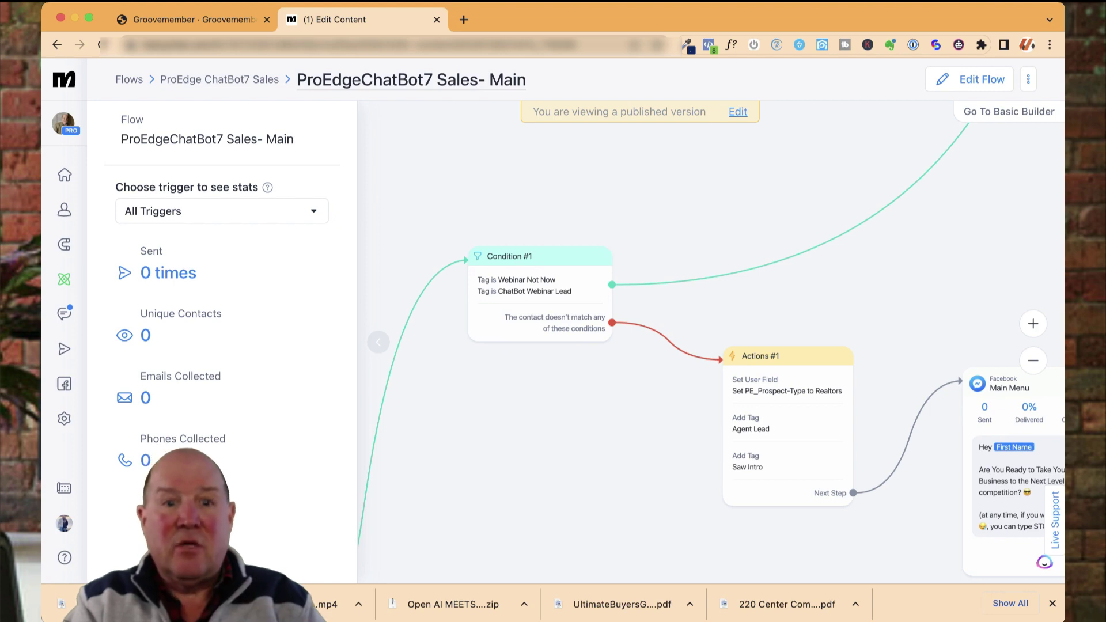
scroll(542, 400, down, 5)
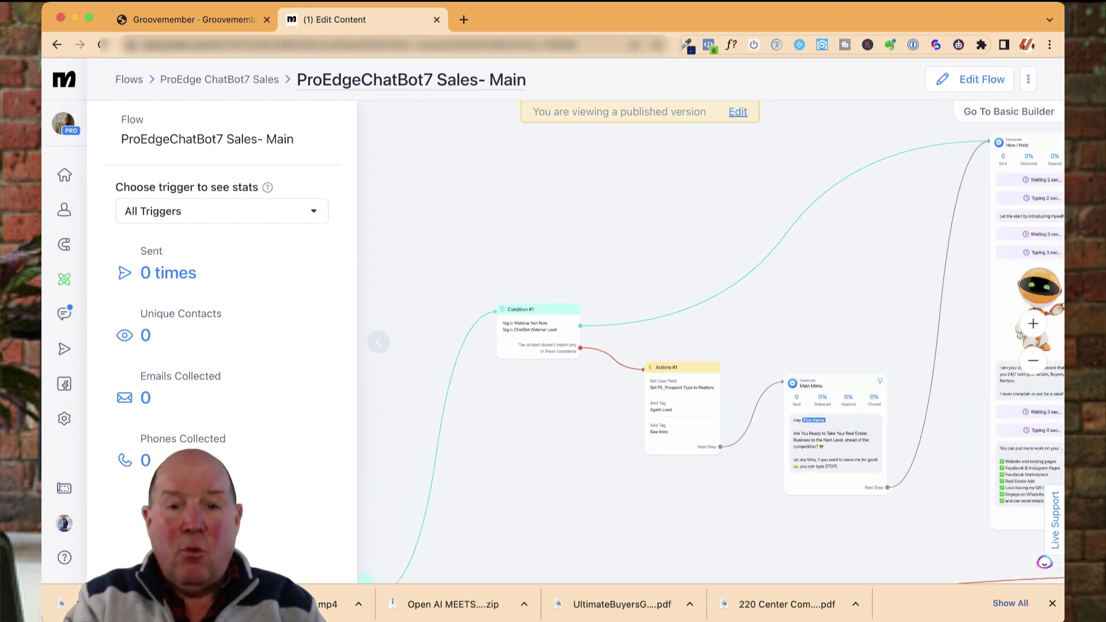
Follow the path past the robot introduction and read the Send Message block that introduces the marketing playbooks
scroll(560, 452, down, 3)
drag(714, 403, 451, 334)
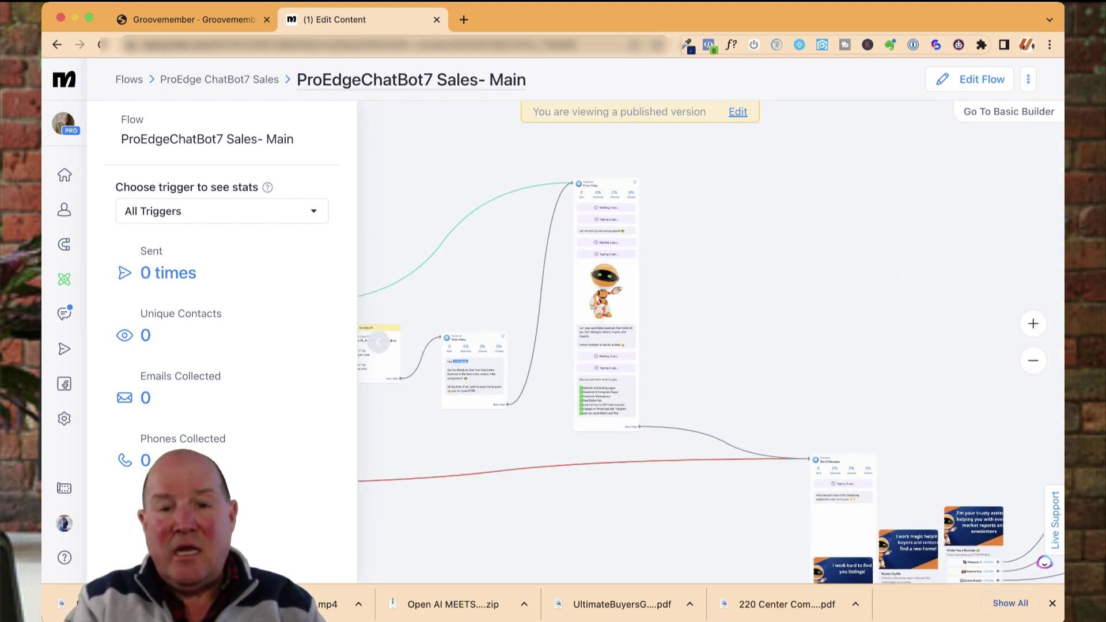
drag(633, 374, 489, 356)
drag(607, 511, 507, 411)
scroll(507, 411, up, 4)
scroll(584, 357, up, 5)
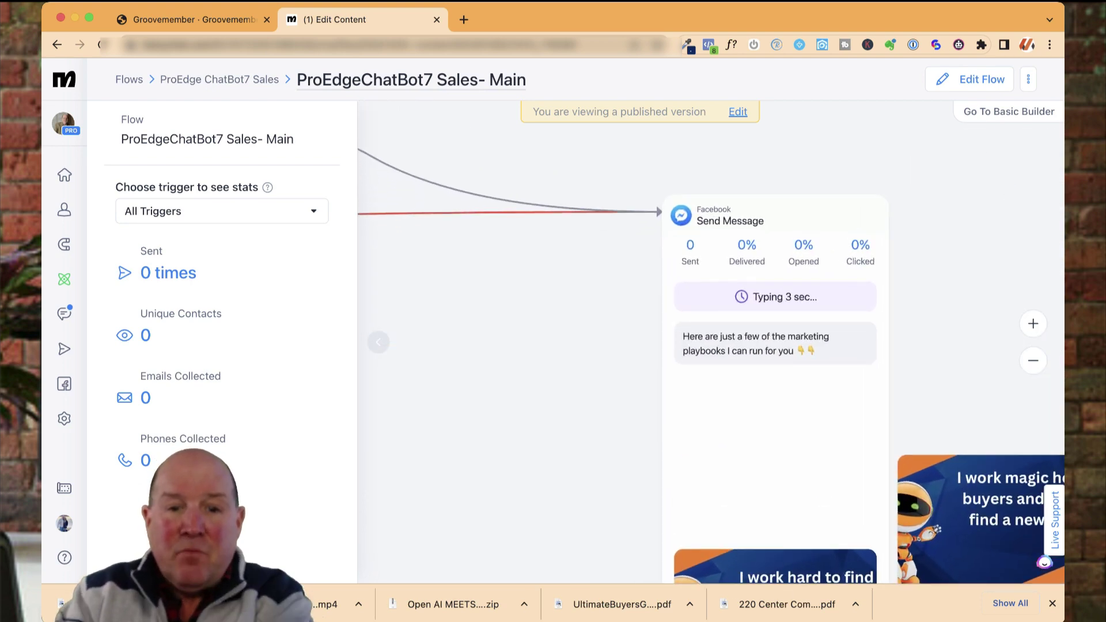
scroll(585, 354, up, 1)
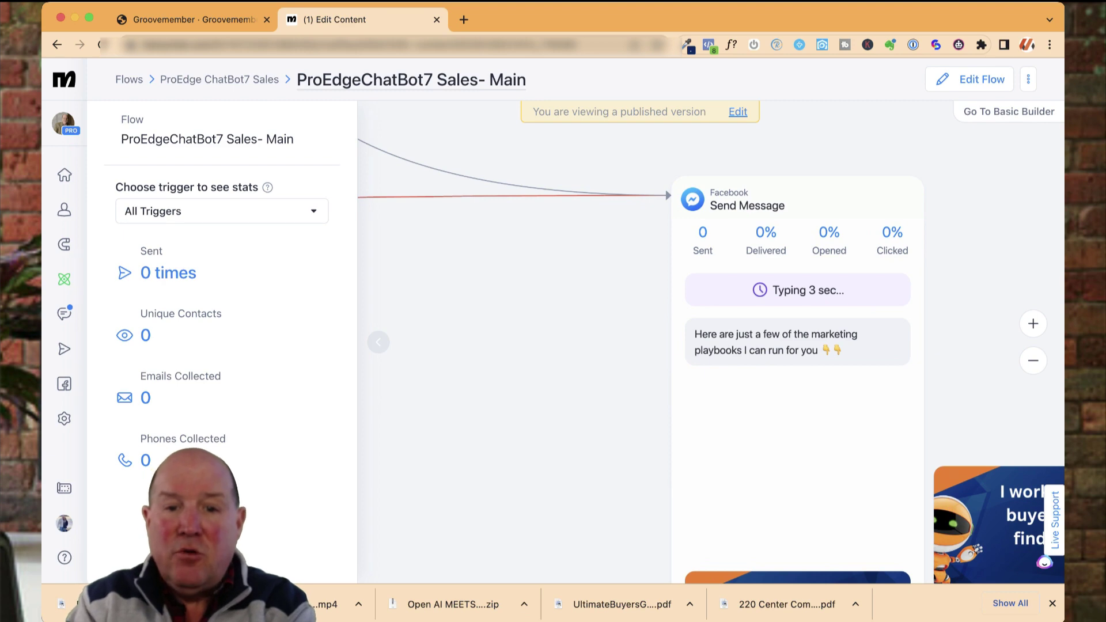
Examine the three swipeable playbook cards for sellers, buyers and self-promotion, and the branches that lead from them
scroll(579, 368, down, 10)
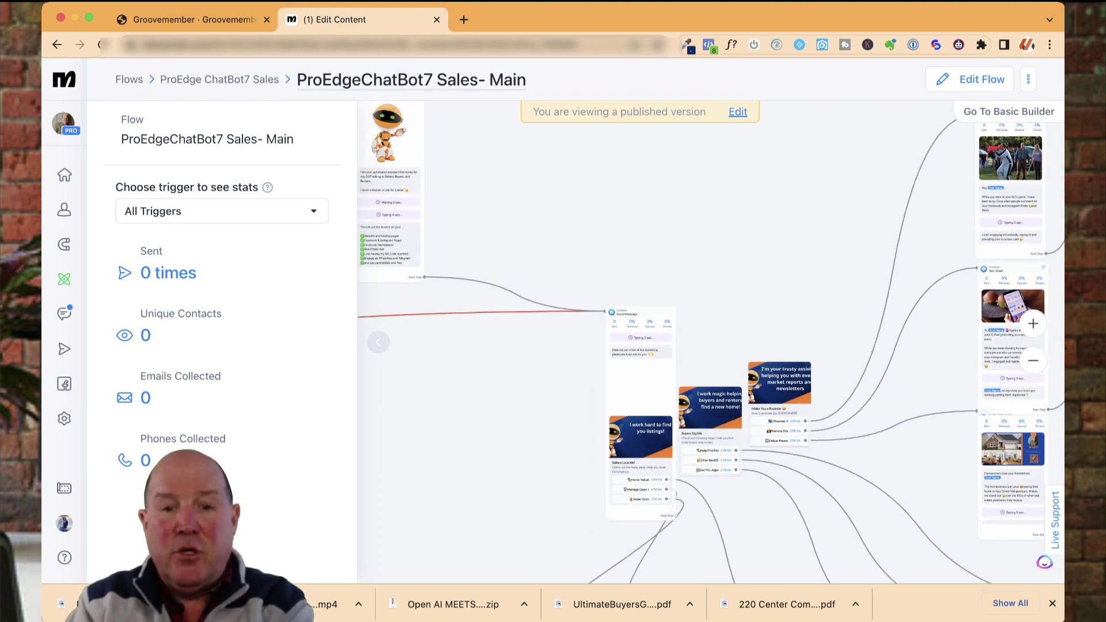
scroll(710, 342, down, 2)
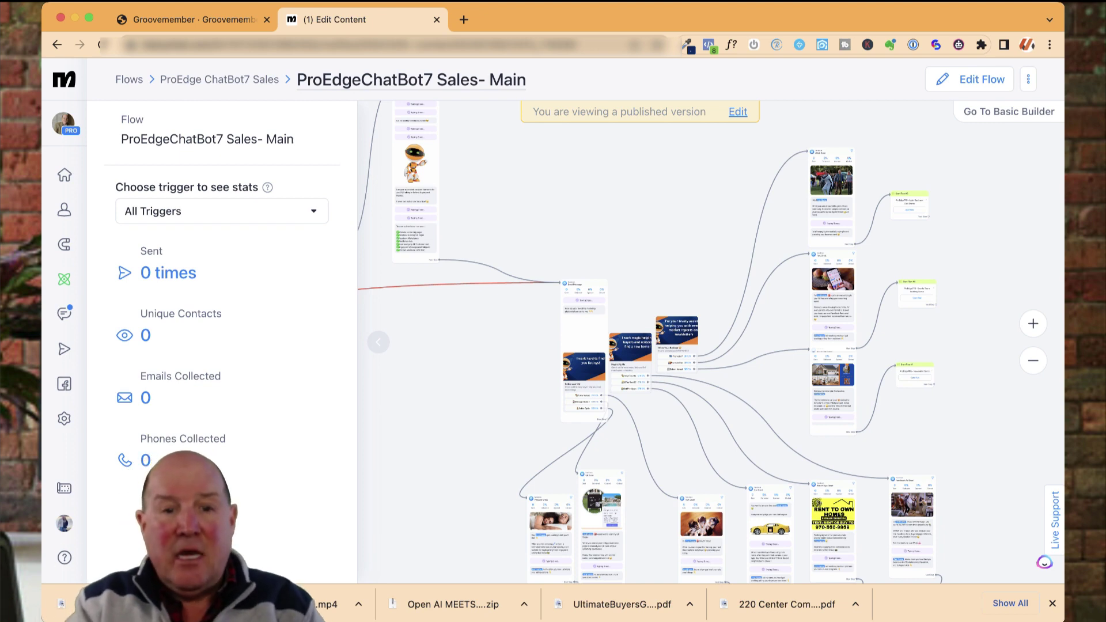
scroll(528, 372, up, 5)
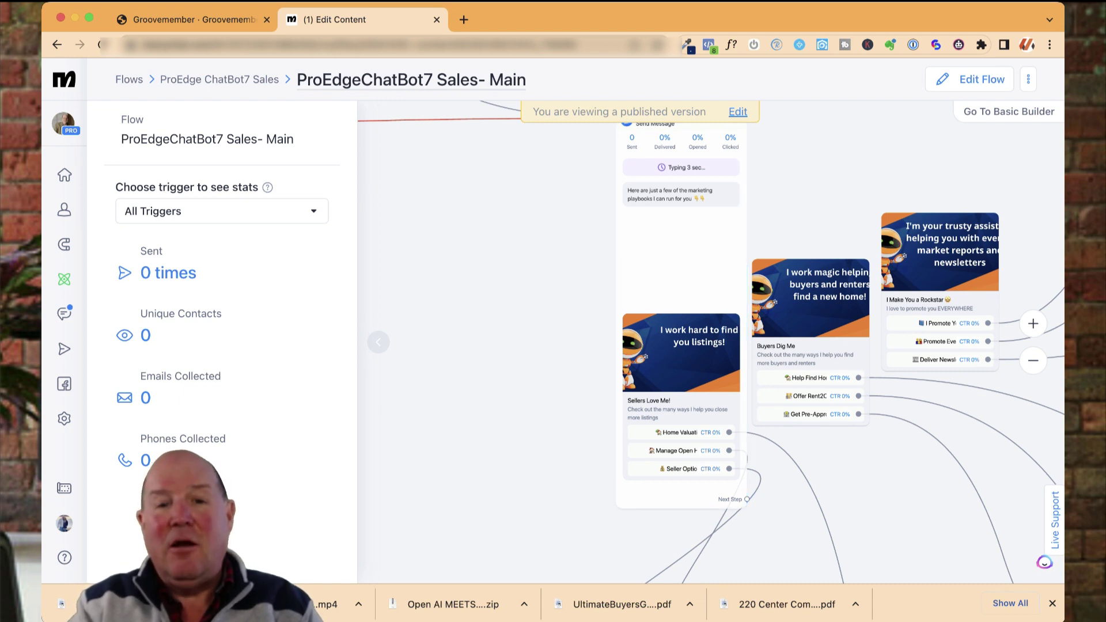
drag(807, 473, 678, 490)
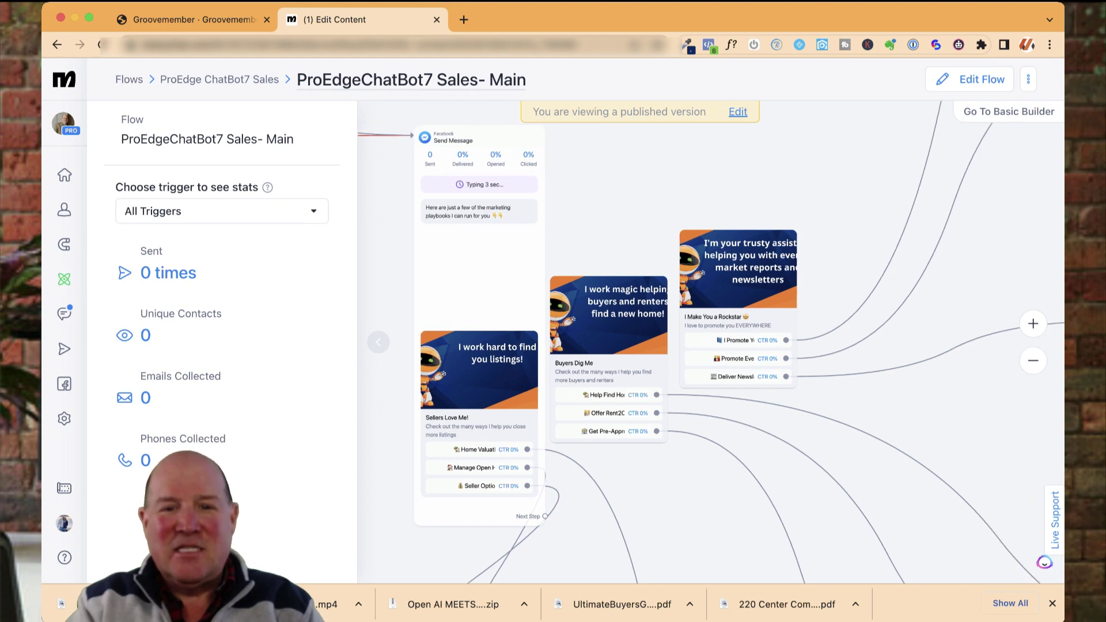
scroll(720, 345, up, 5)
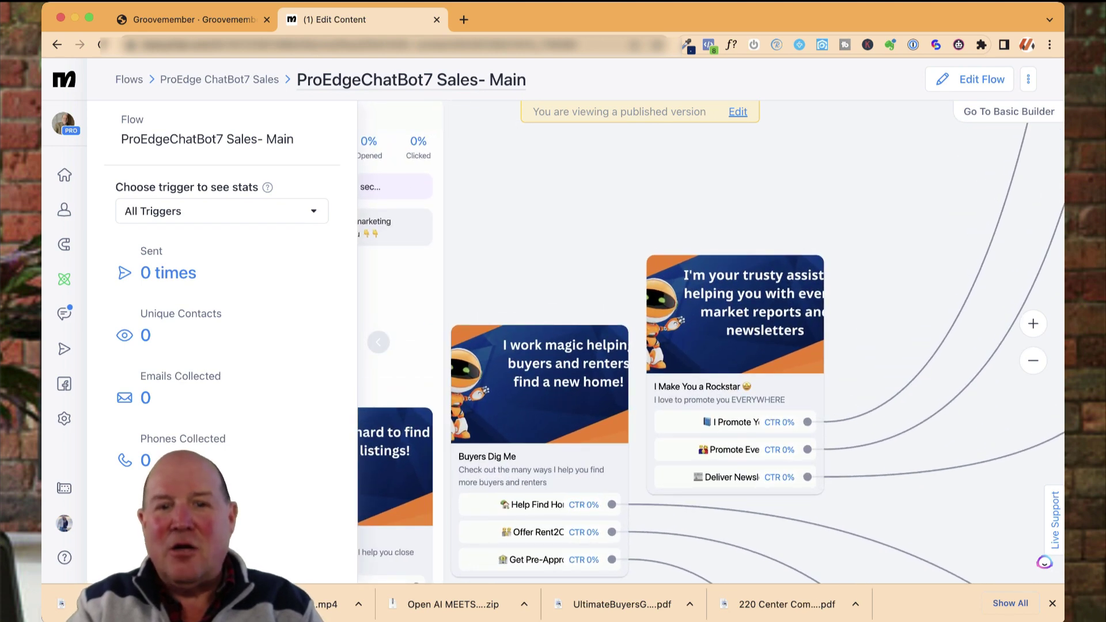
scroll(697, 254, down, 10)
scroll(375, 340, down, 2)
scroll(374, 340, up, 8)
scroll(750, 429, up, 8)
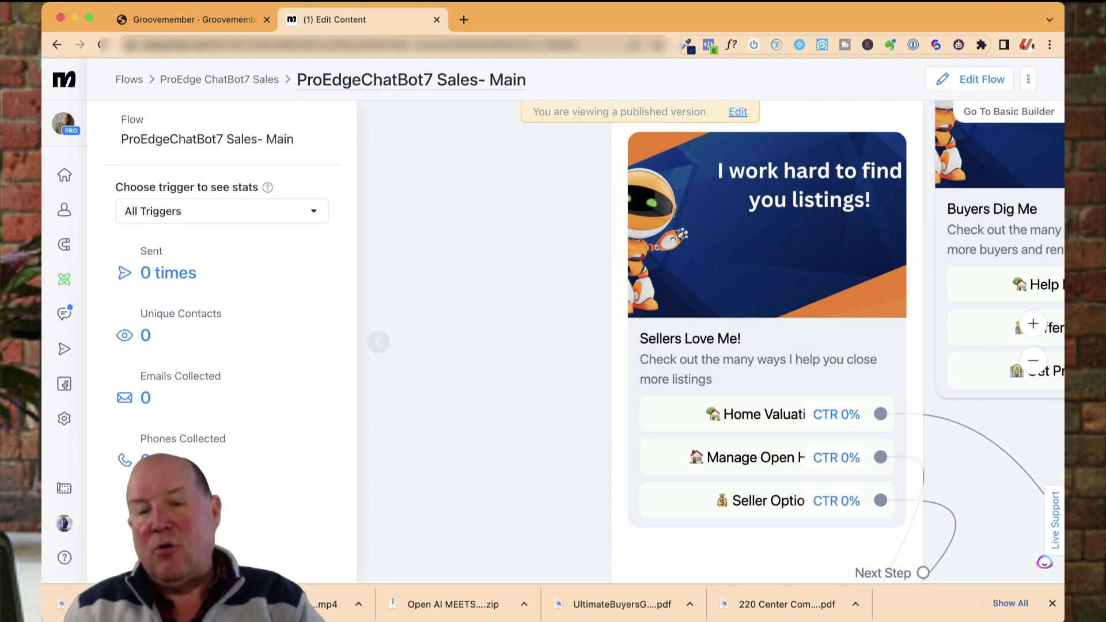
Inspect the buttons on the Sellers Love Me!, Buyers Dig Me and I Make You a Rockstar cards
scroll(523, 313, down, 5)
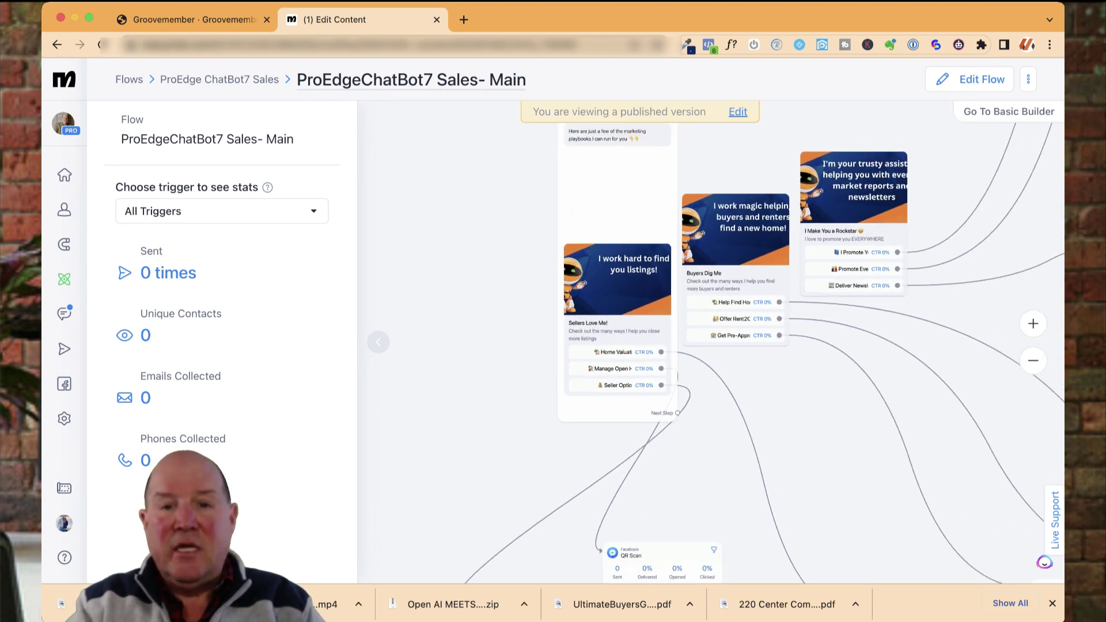
scroll(785, 371, up, 5)
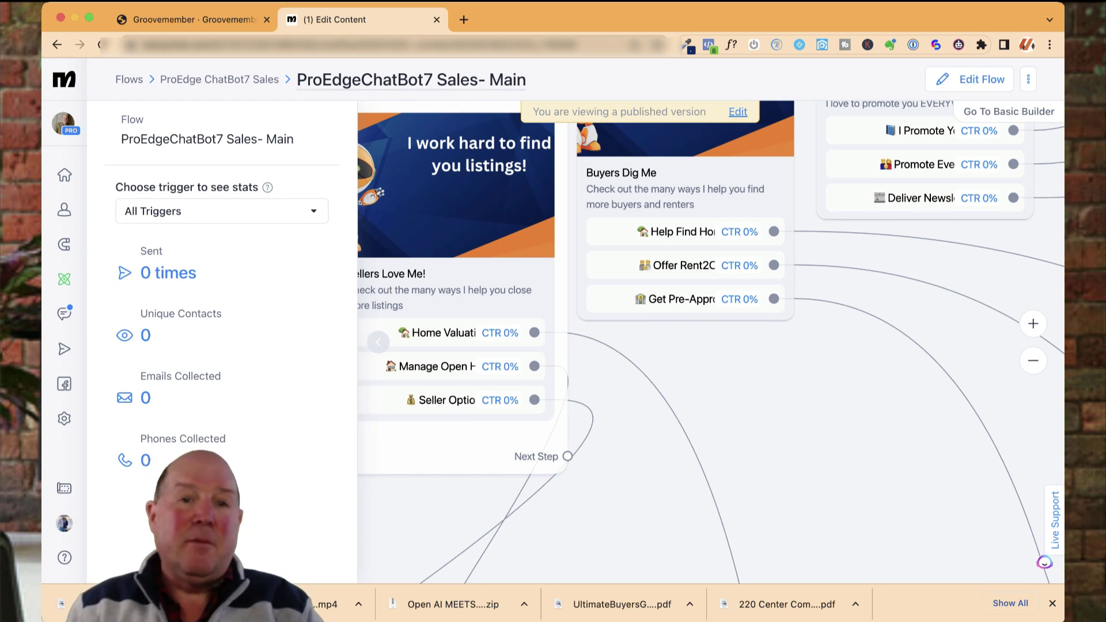
scroll(785, 370, down, 3)
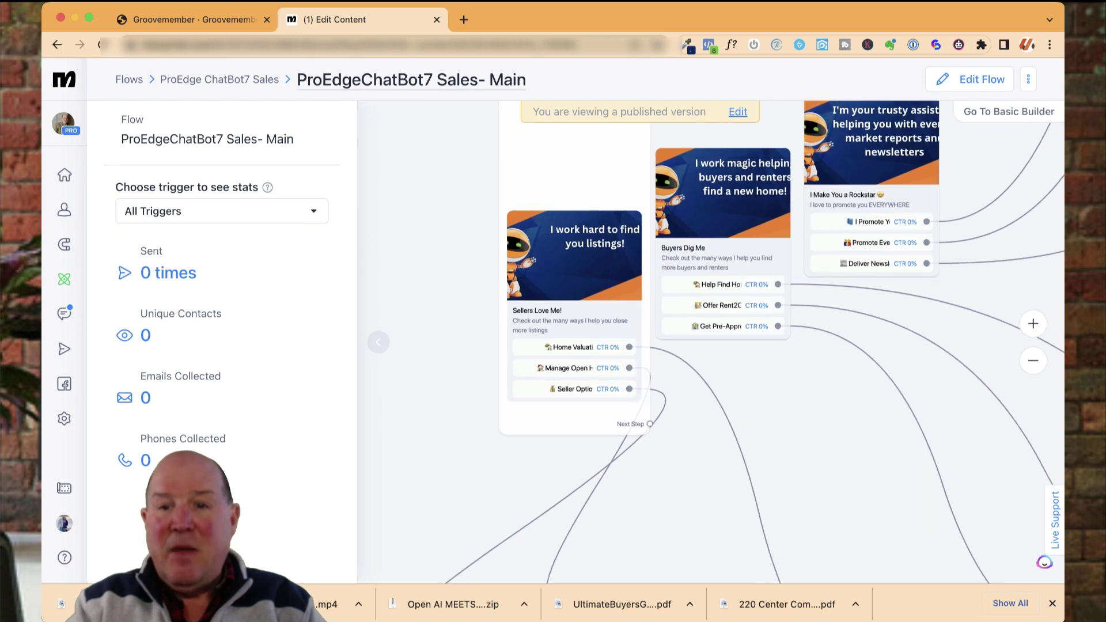
scroll(885, 345, right, 2)
scroll(884, 346, up, 4)
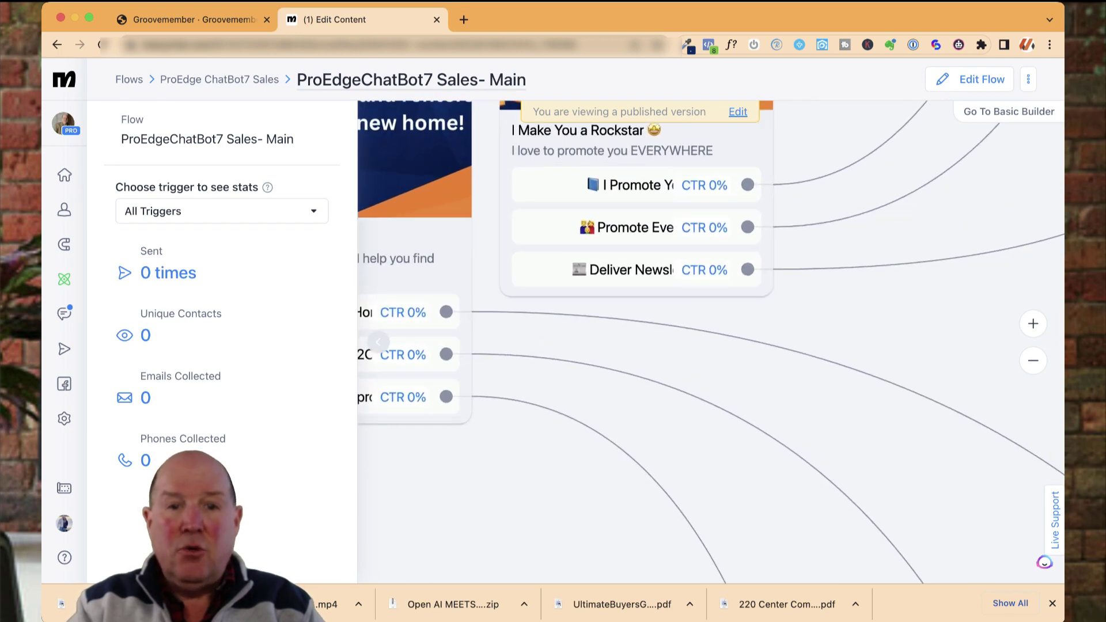
scroll(873, 320, down, 5)
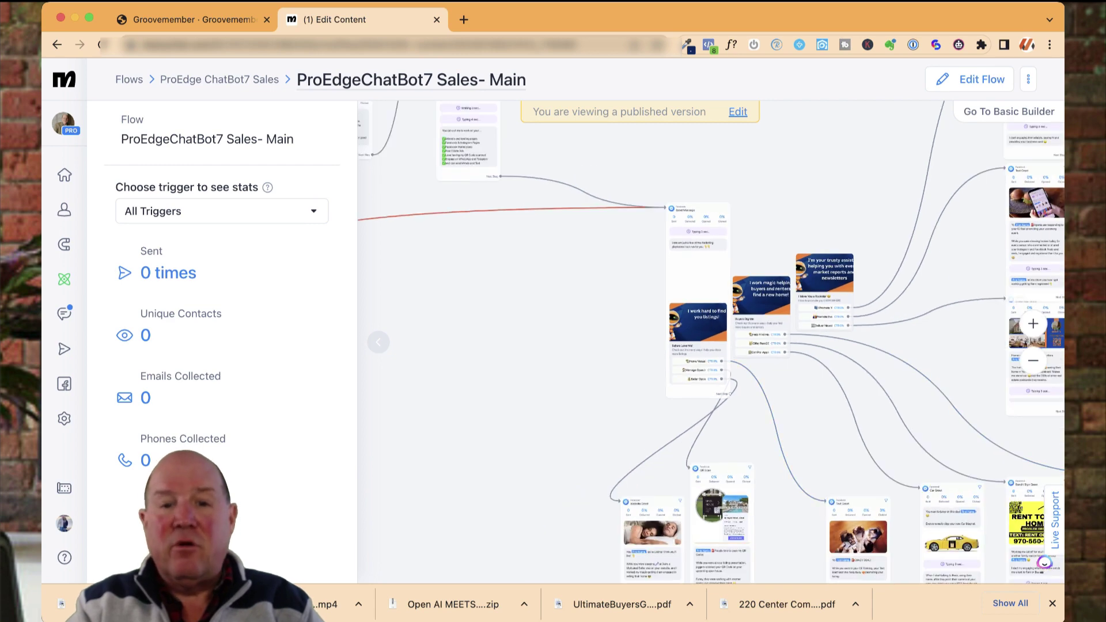
Follow the card branches to their Start Flow blocks and open the ProEdge7FB - Get Listings Demo flow
scroll(711, 342, down, 2)
scroll(711, 342, down, 1)
scroll(711, 342, down, 2)
scroll(711, 342, up, 4)
scroll(711, 342, down, 4)
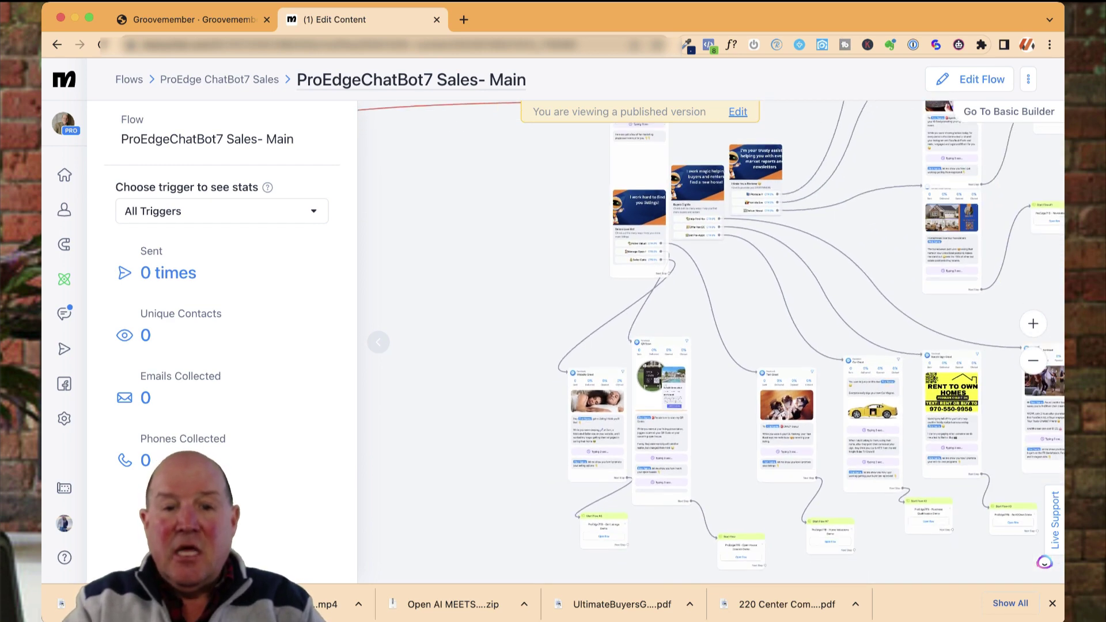
scroll(711, 343, up, 5)
click(695, 536)
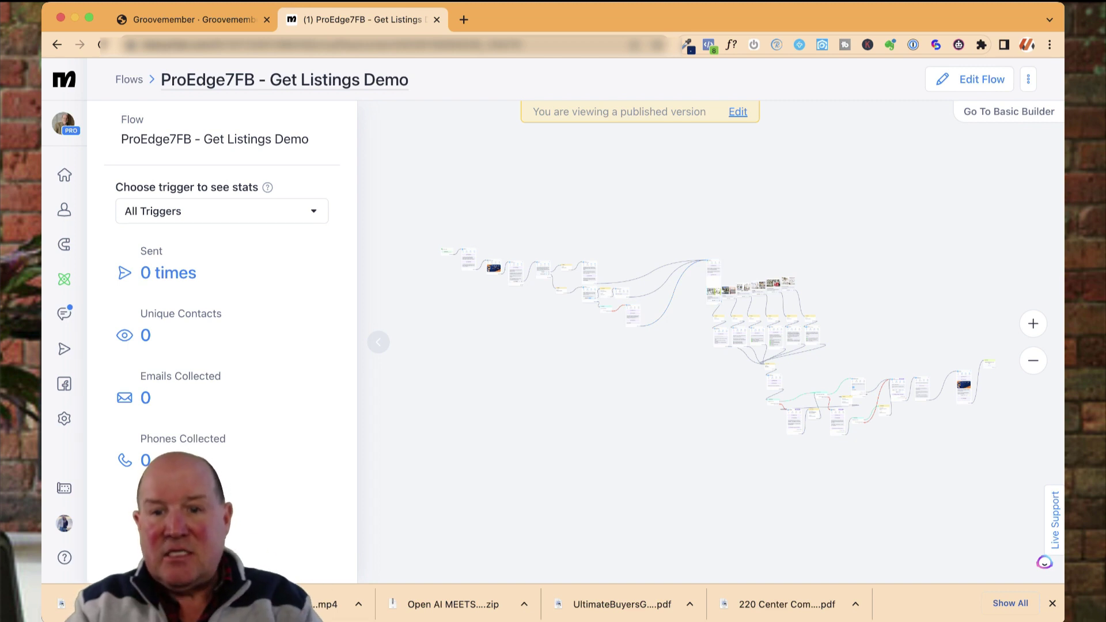
Find the Start Flow block at the end of the demo flow and open the linked ProEdgeChatBot7 Sales- Next Steps flow
drag(981, 391, 750, 451)
scroll(792, 390, up, 5)
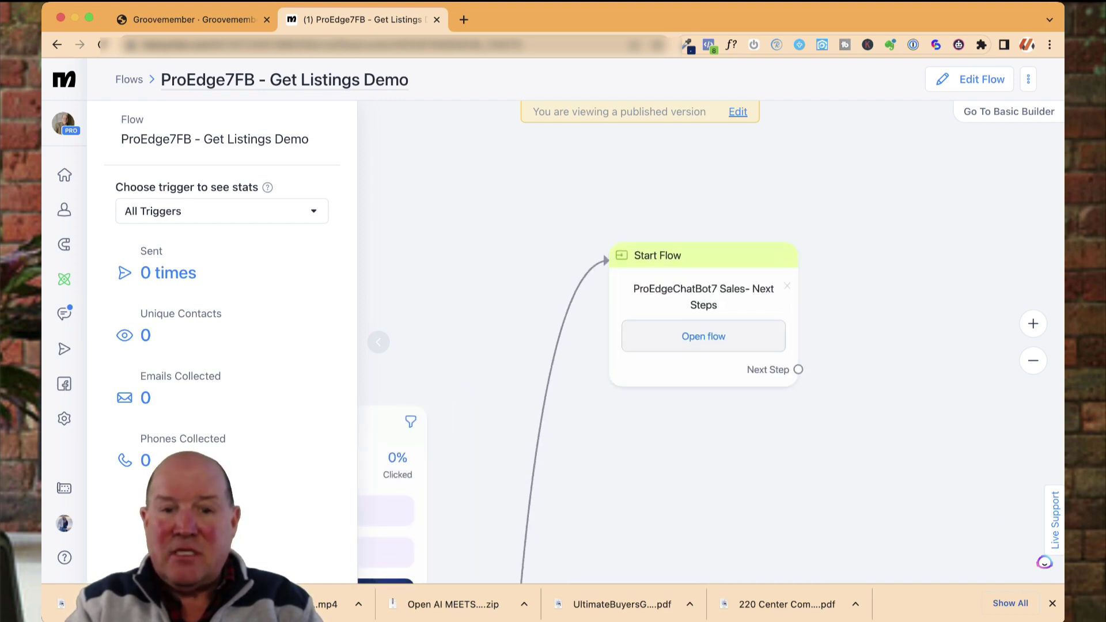
click(703, 336)
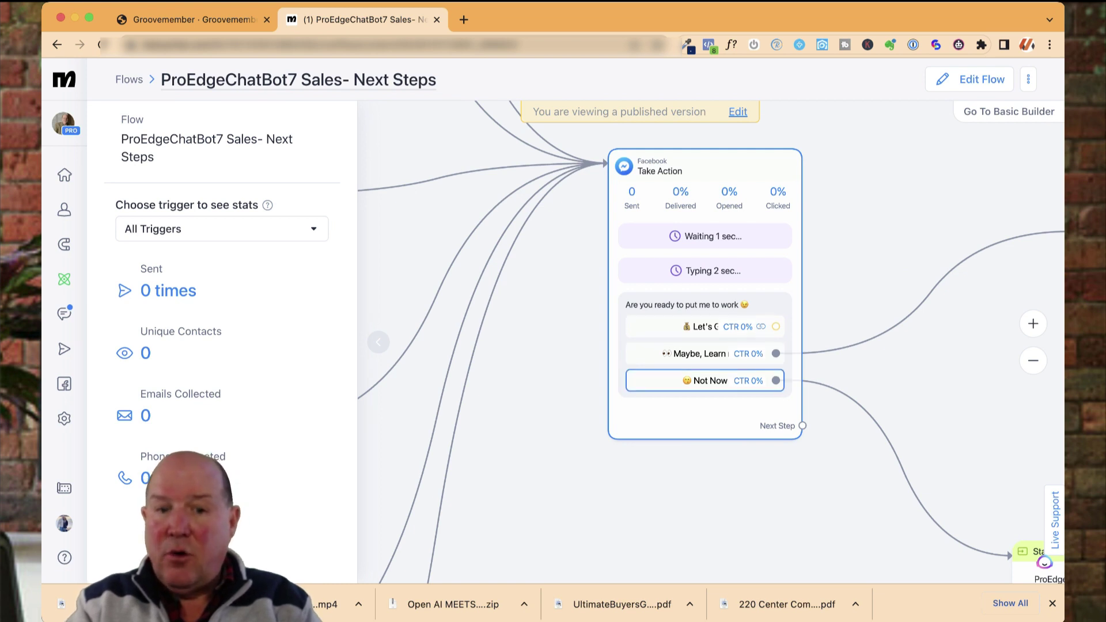
Follow the Maybe, Learn branch of the Take Action message and open its linked ProEdgeChatBot7 Sales- Main flow
scroll(710, 341, right, 5)
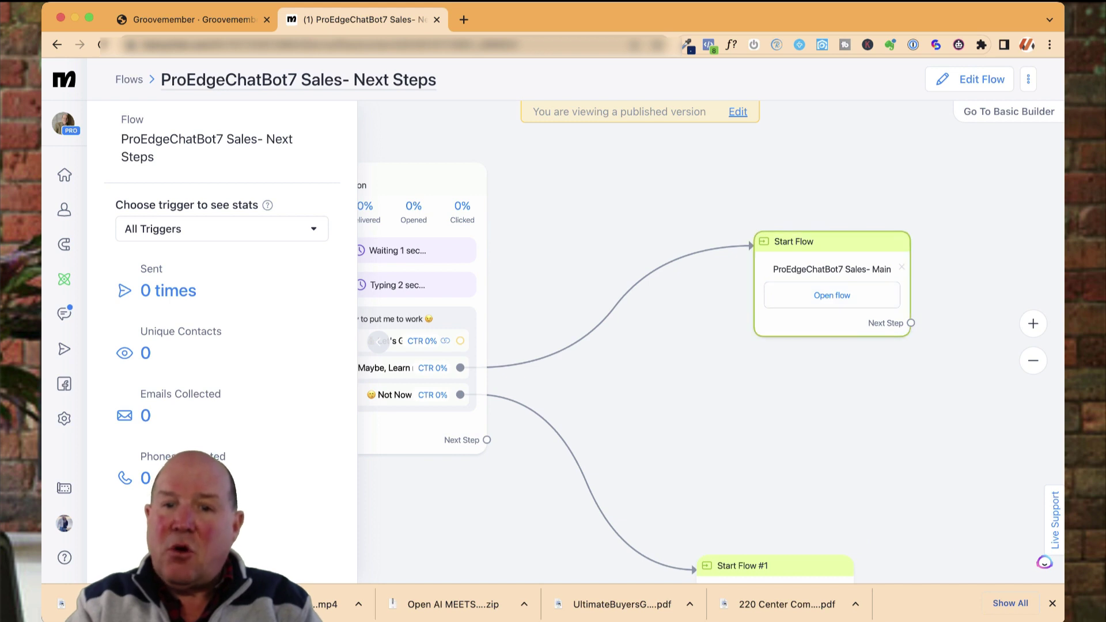
click(831, 294)
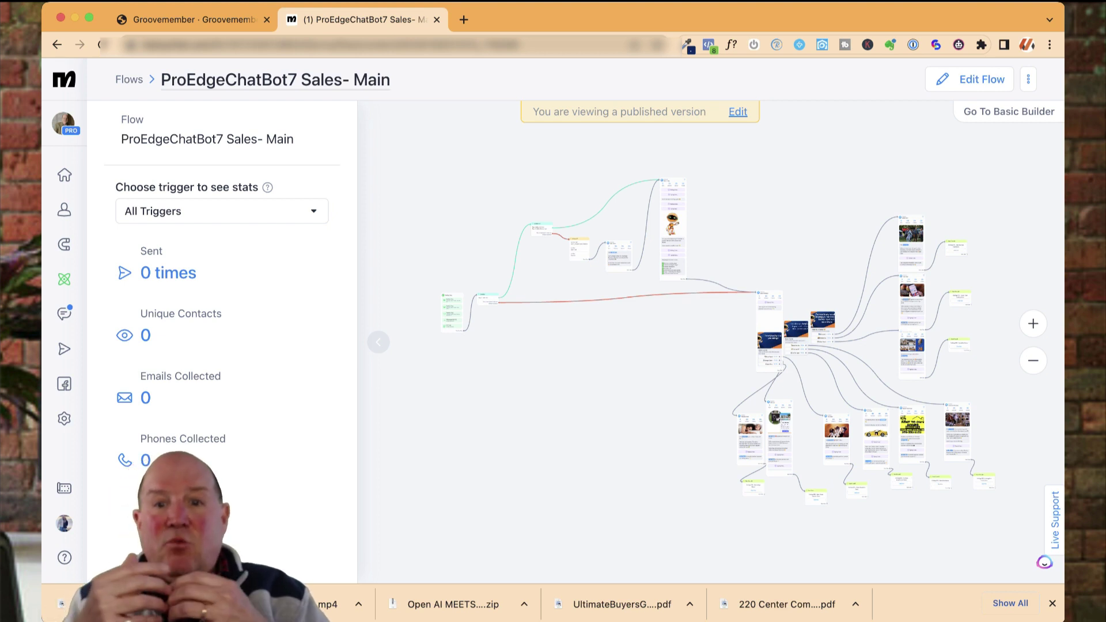
Review the overall layout of the ProEdgeChatBot7 Sales- Main flow, from the introduction through the playbook cards to their branches
scroll(518, 283, up, 5)
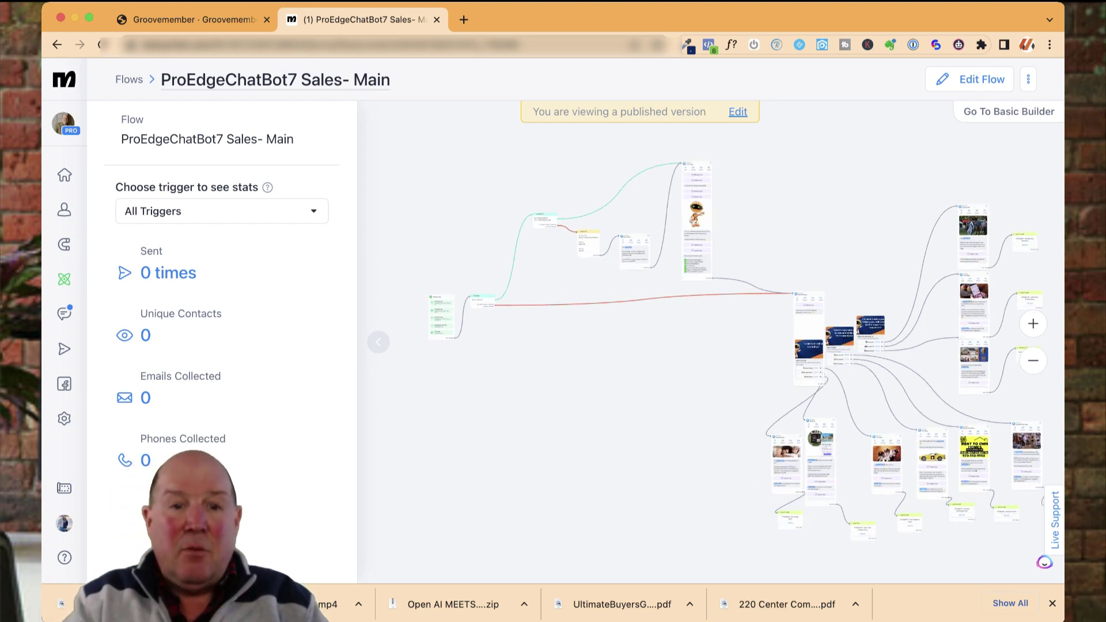
scroll(710, 342, right, 6)
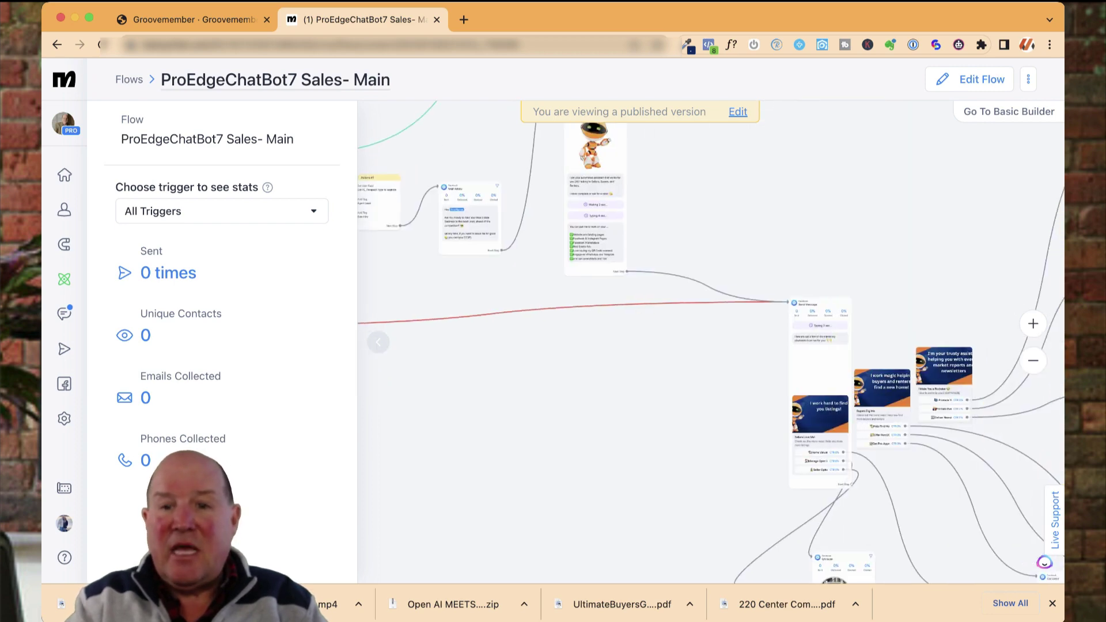
scroll(710, 358, up, 5)
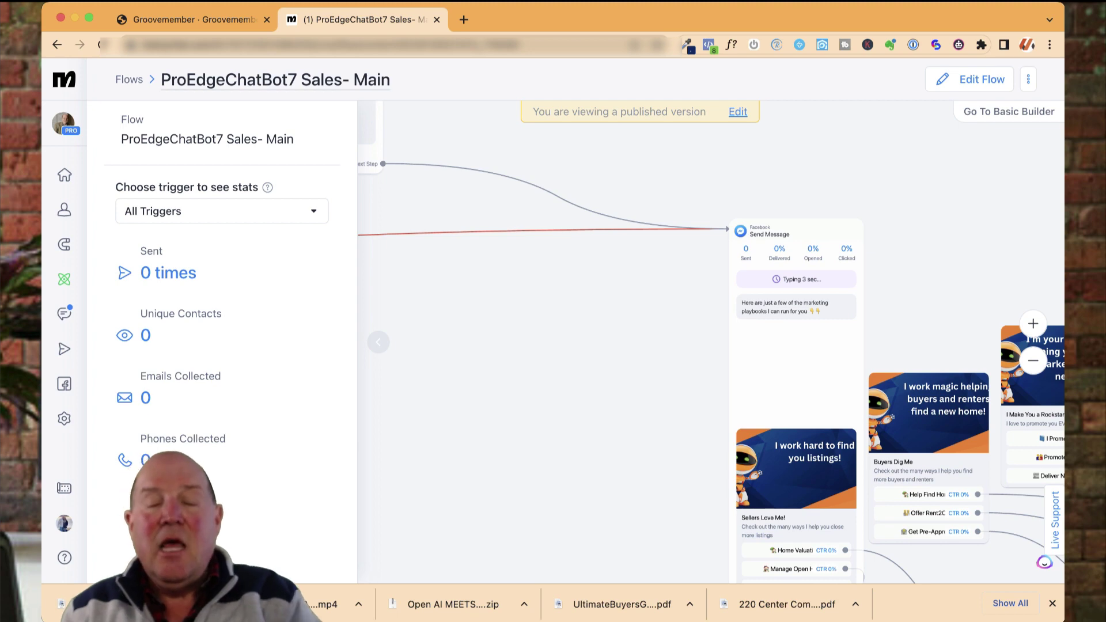
scroll(573, 331, down, 8)
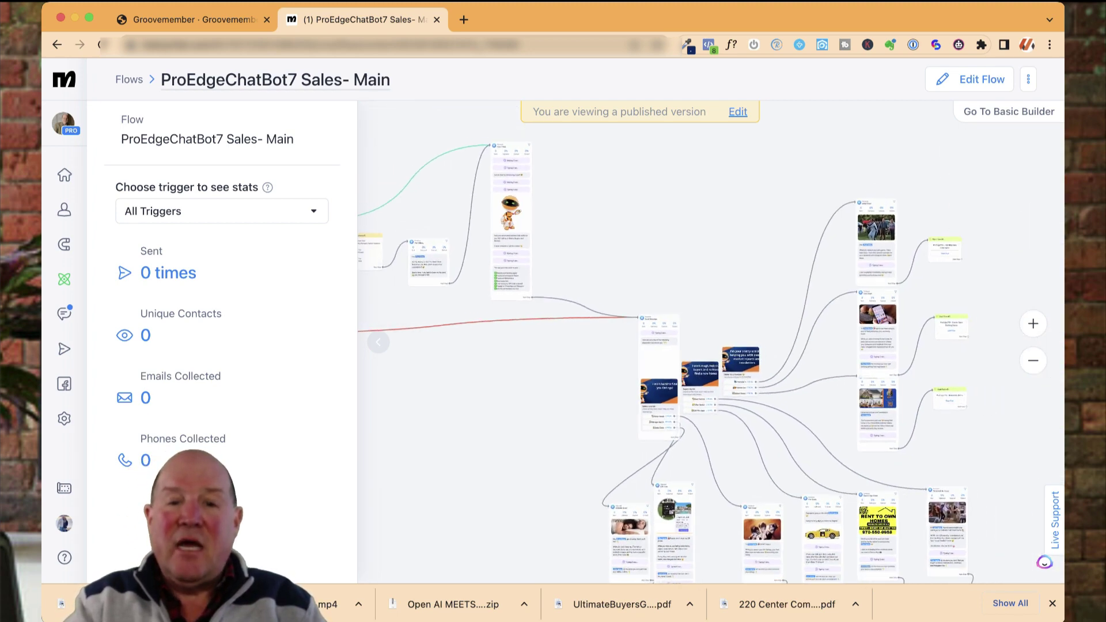
scroll(711, 363, down, 1)
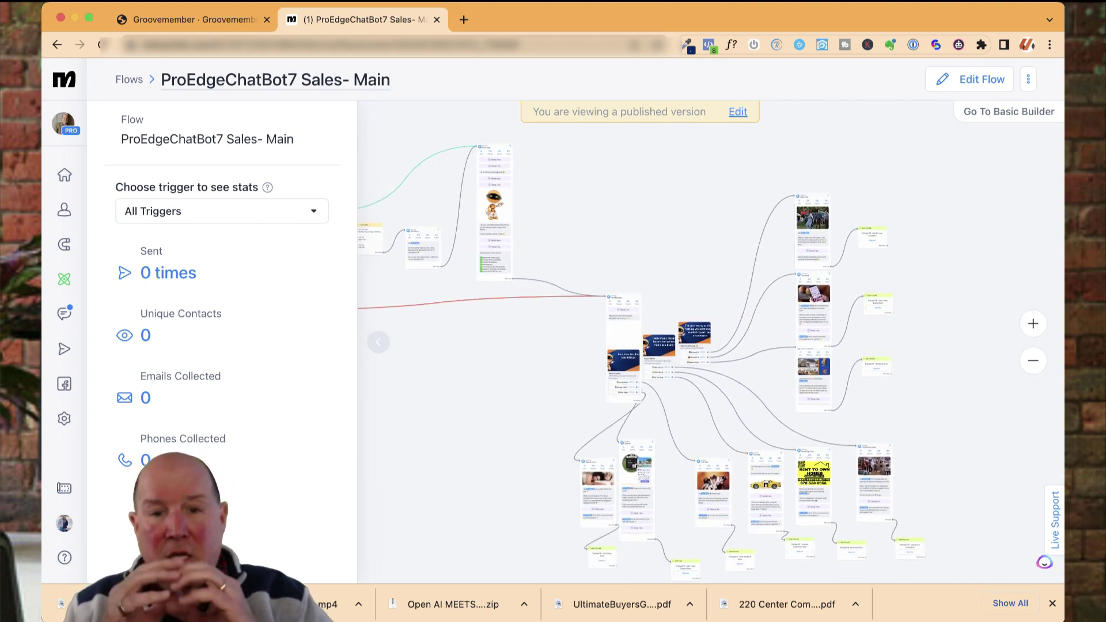